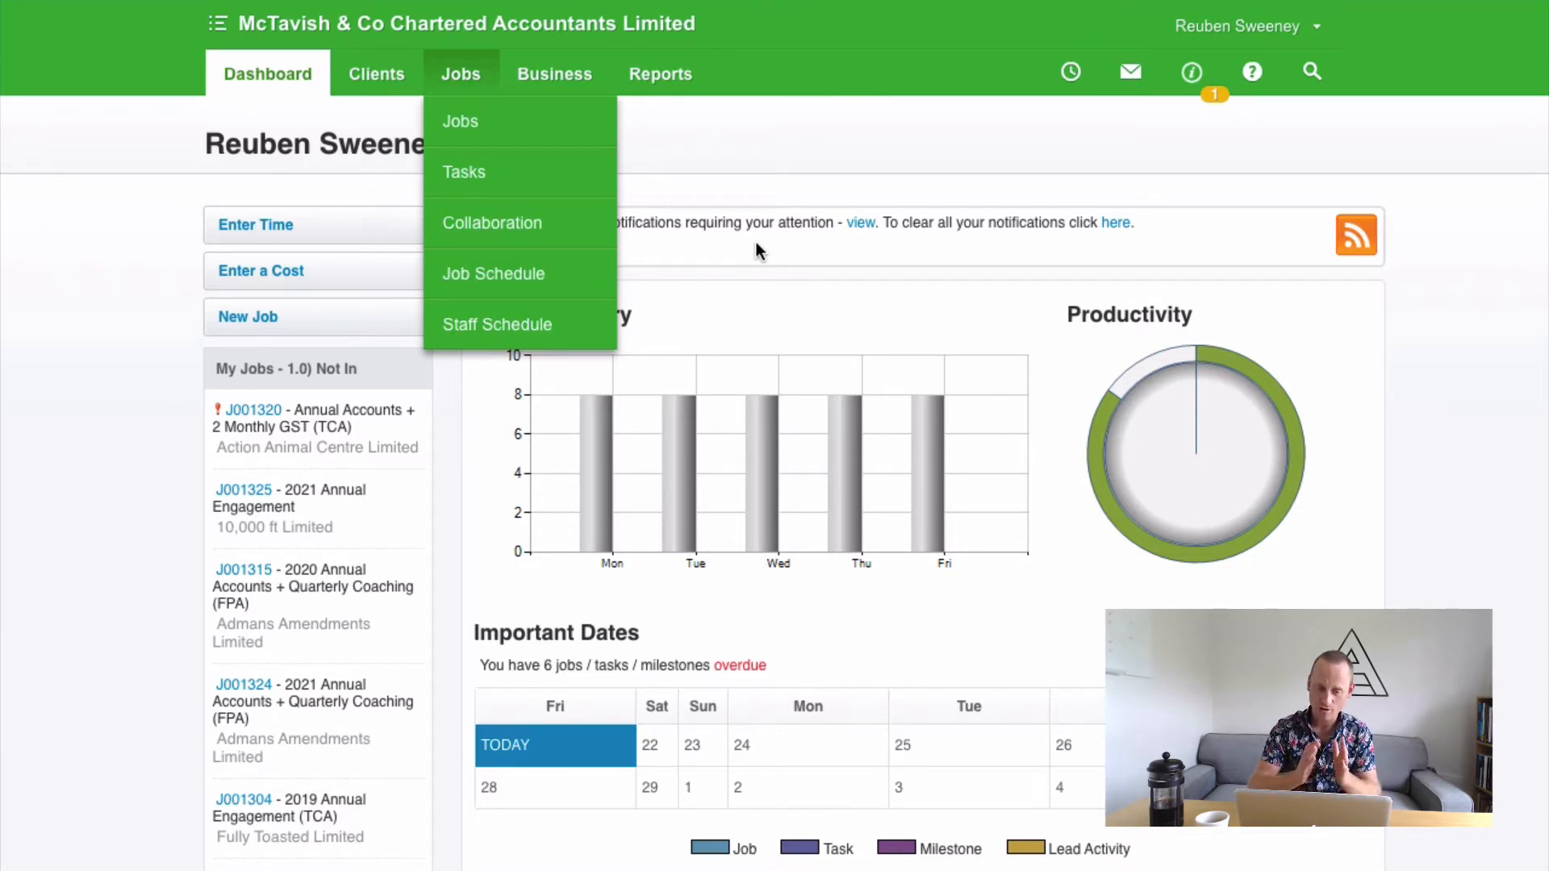
# - Edit the 2020 Annual Engagement job for 10,000 ft Limited to swap one assigned staff member for another, and return to the job list
pyautogui.click(466, 117)
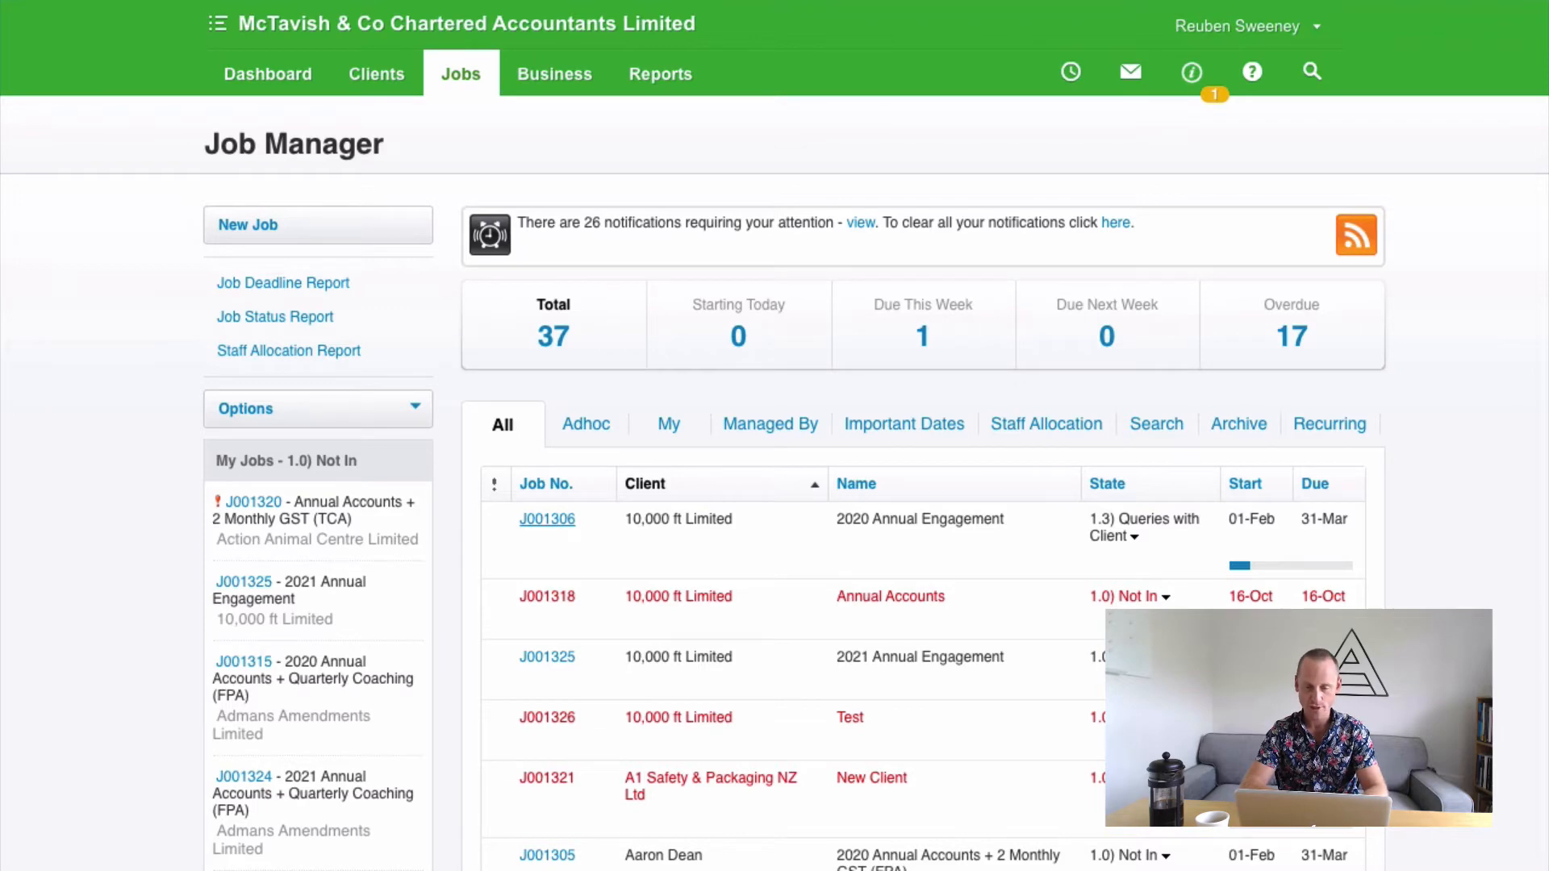
pyautogui.scroll(-2, 788, 458)
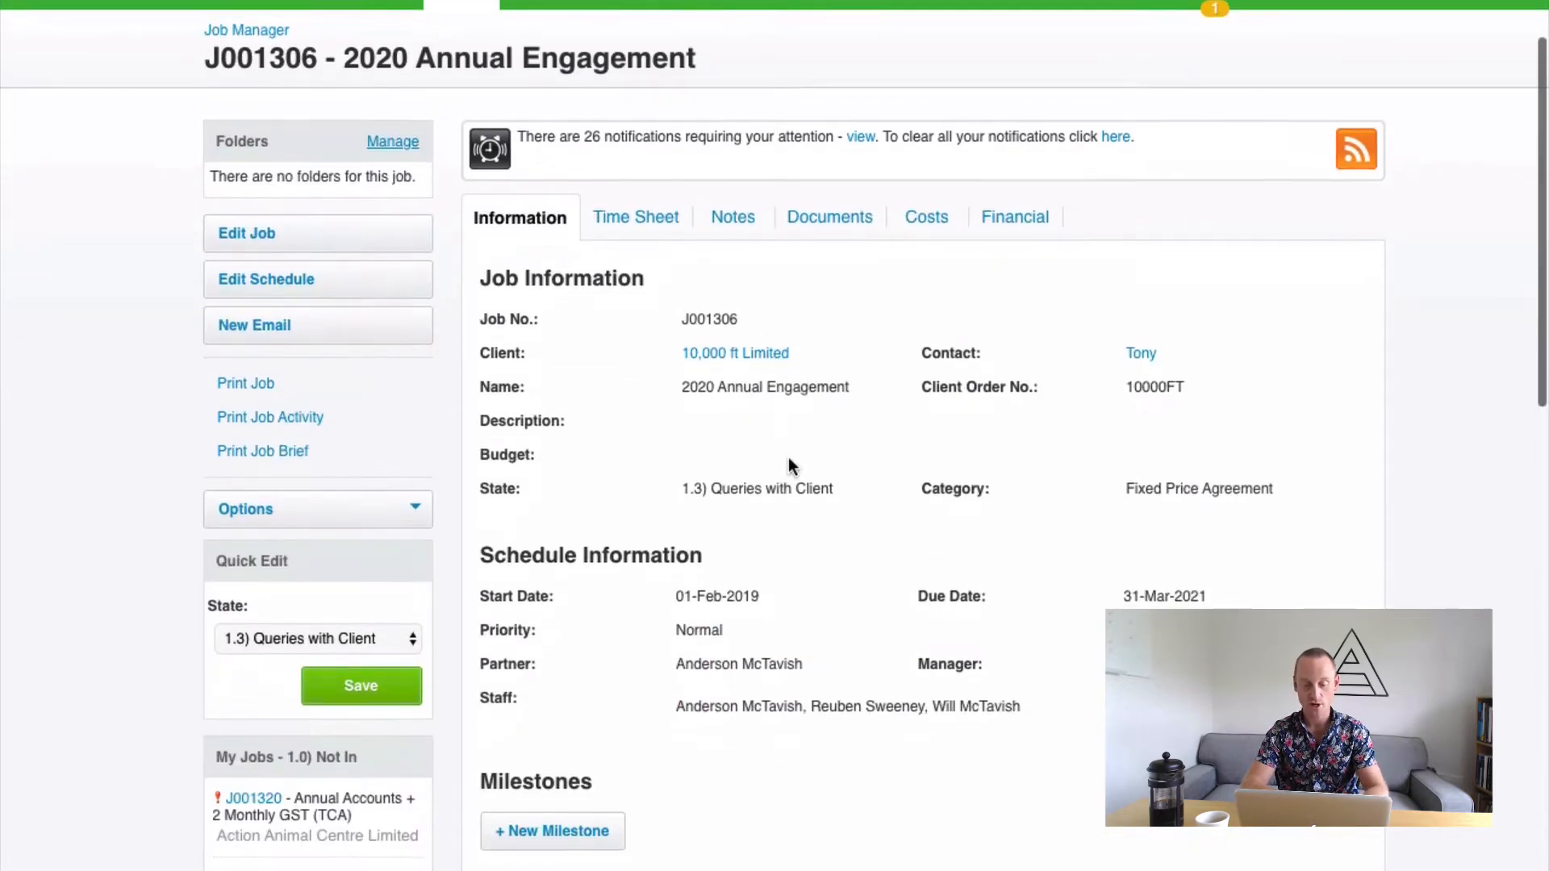
pyautogui.click(279, 233)
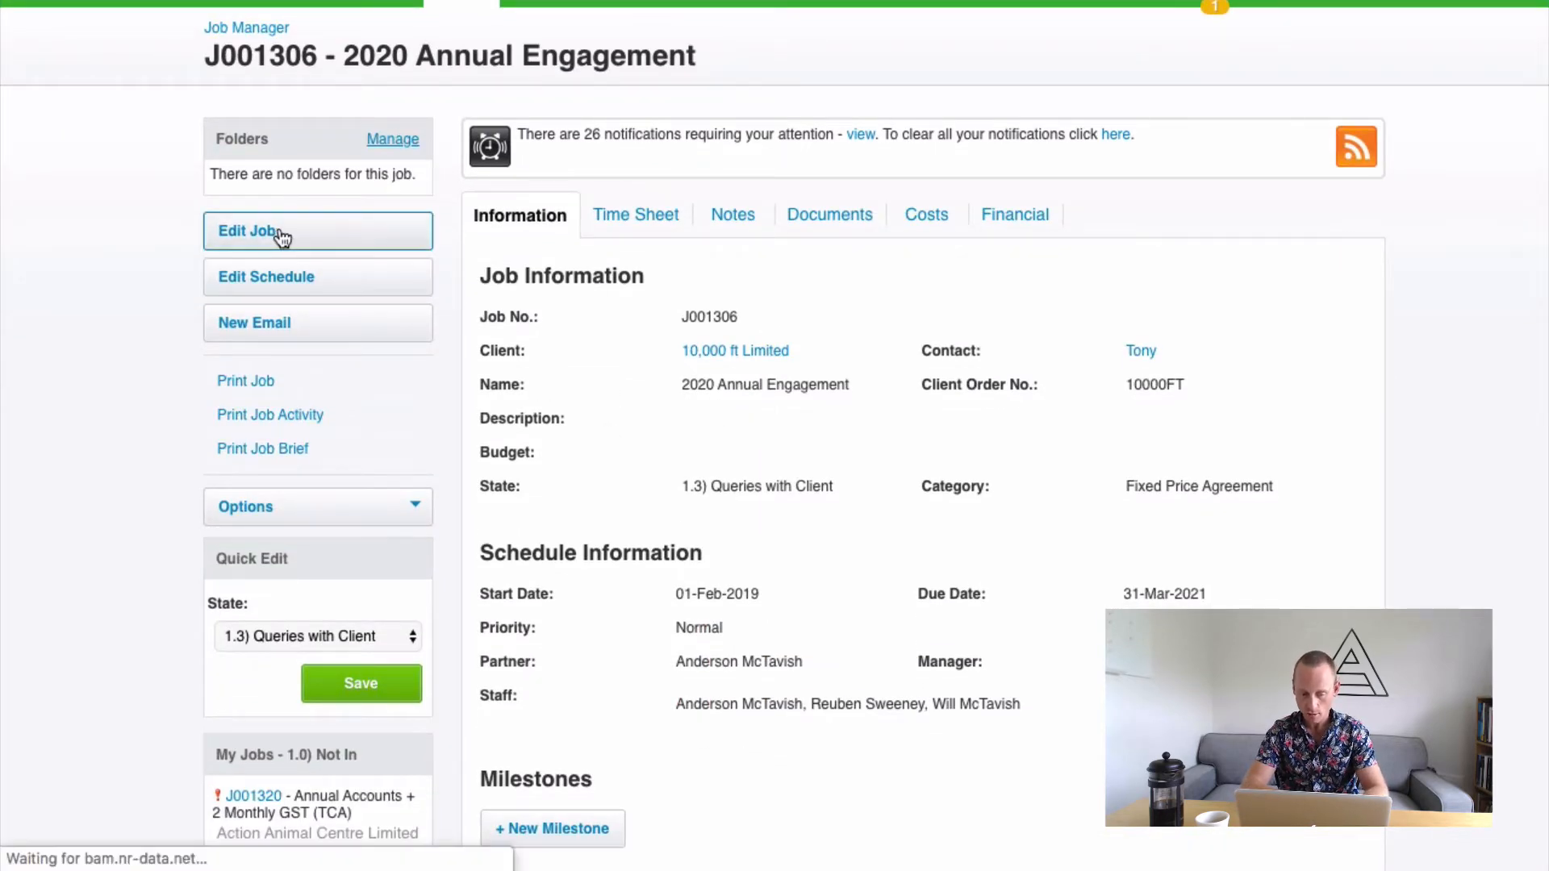
pyautogui.scroll(-10, 659, 455)
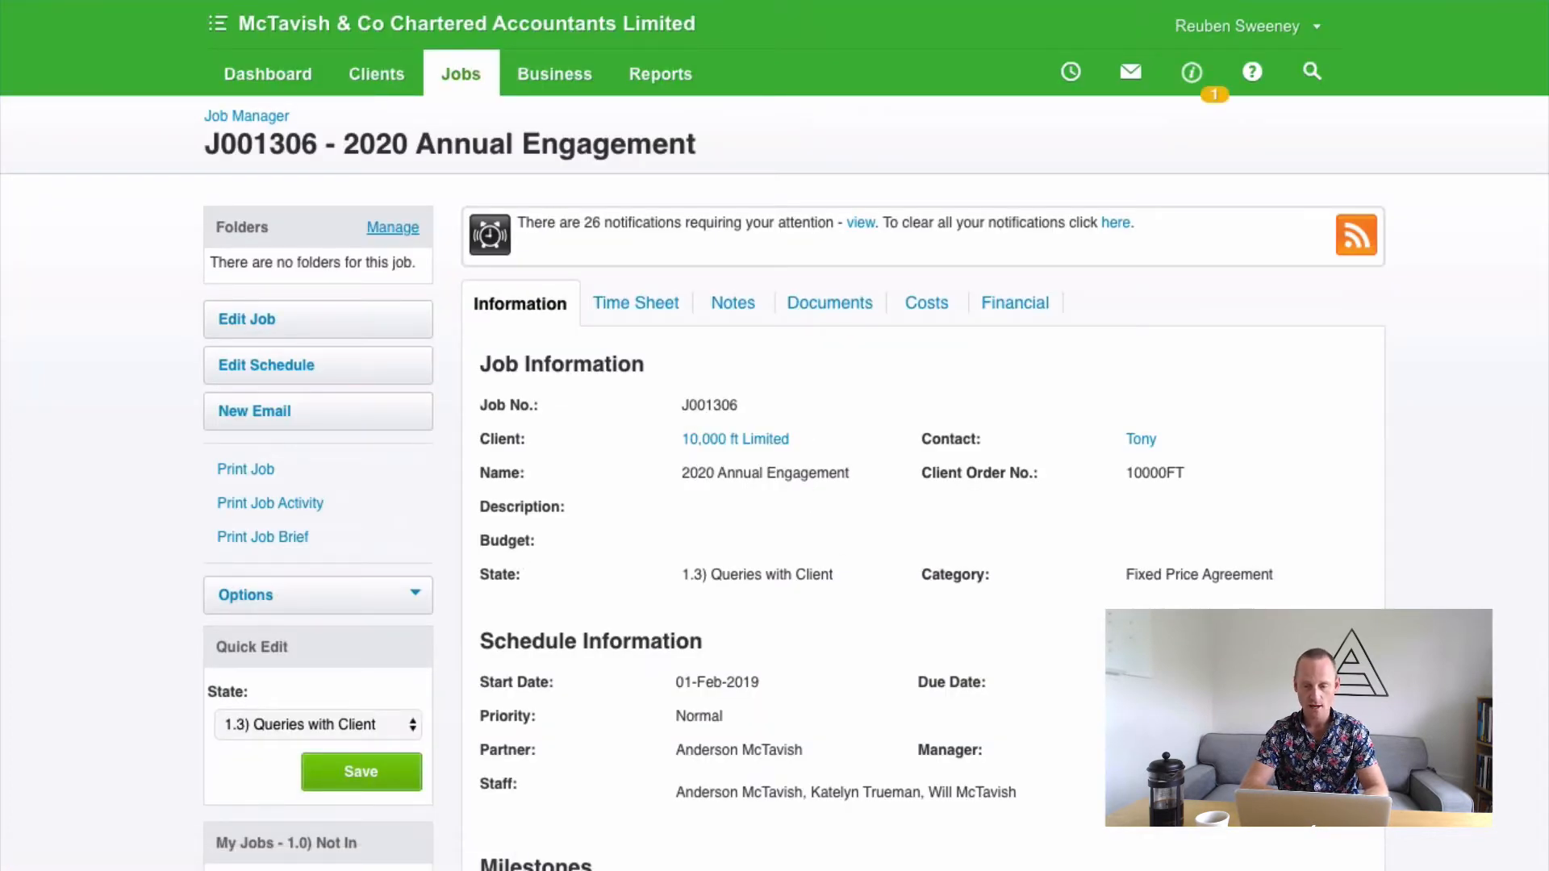
pyautogui.press('super+Left')
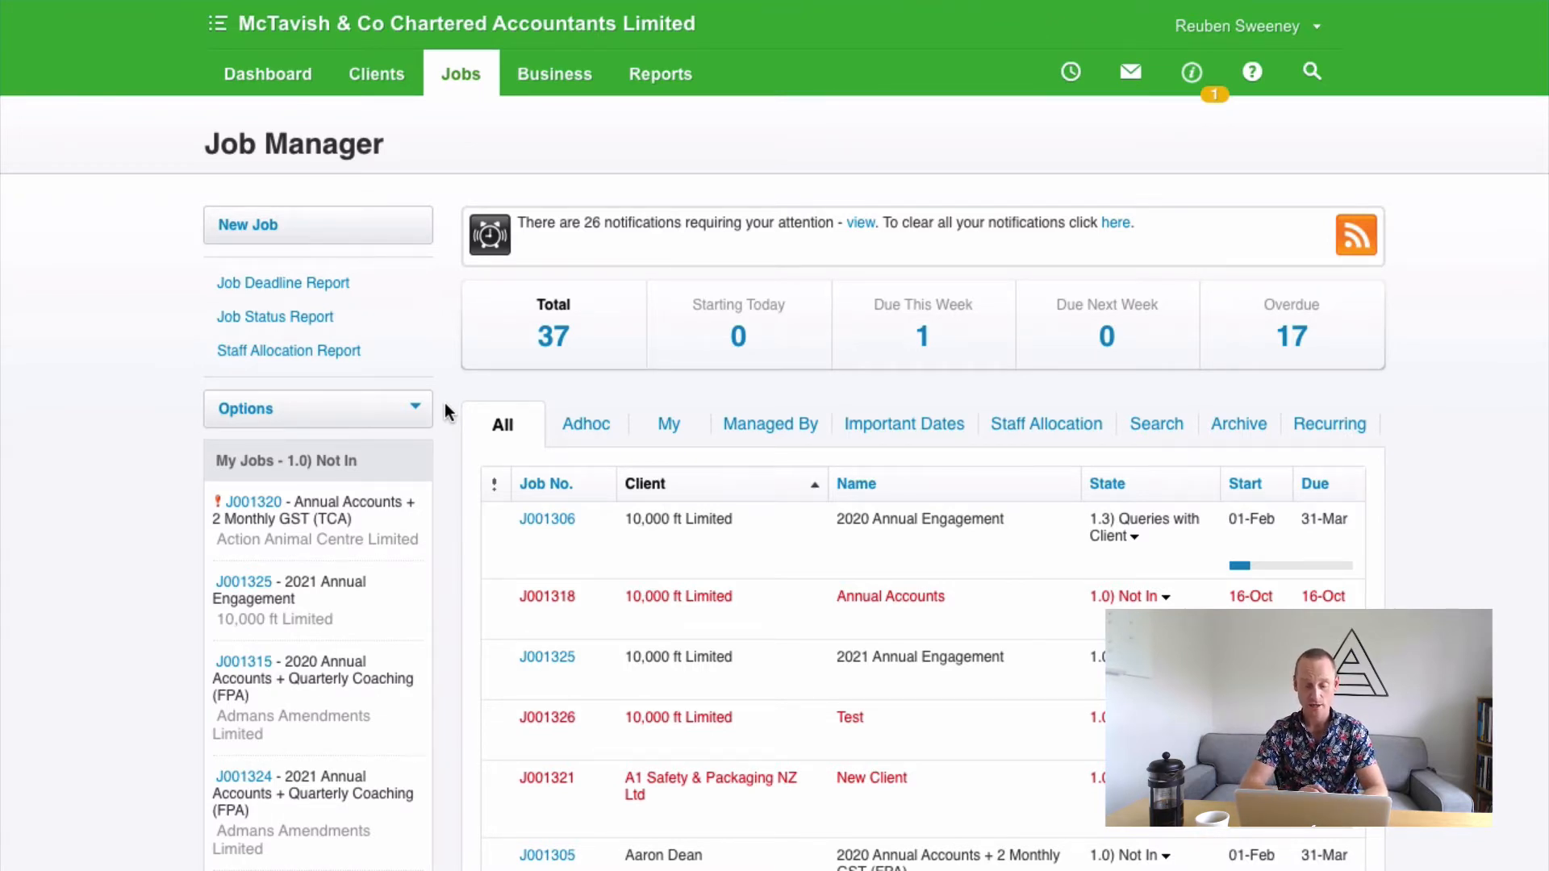
# - Start removing staff from jobs in bulk and choose the first listed staff member for removal
pyautogui.click(407, 416)
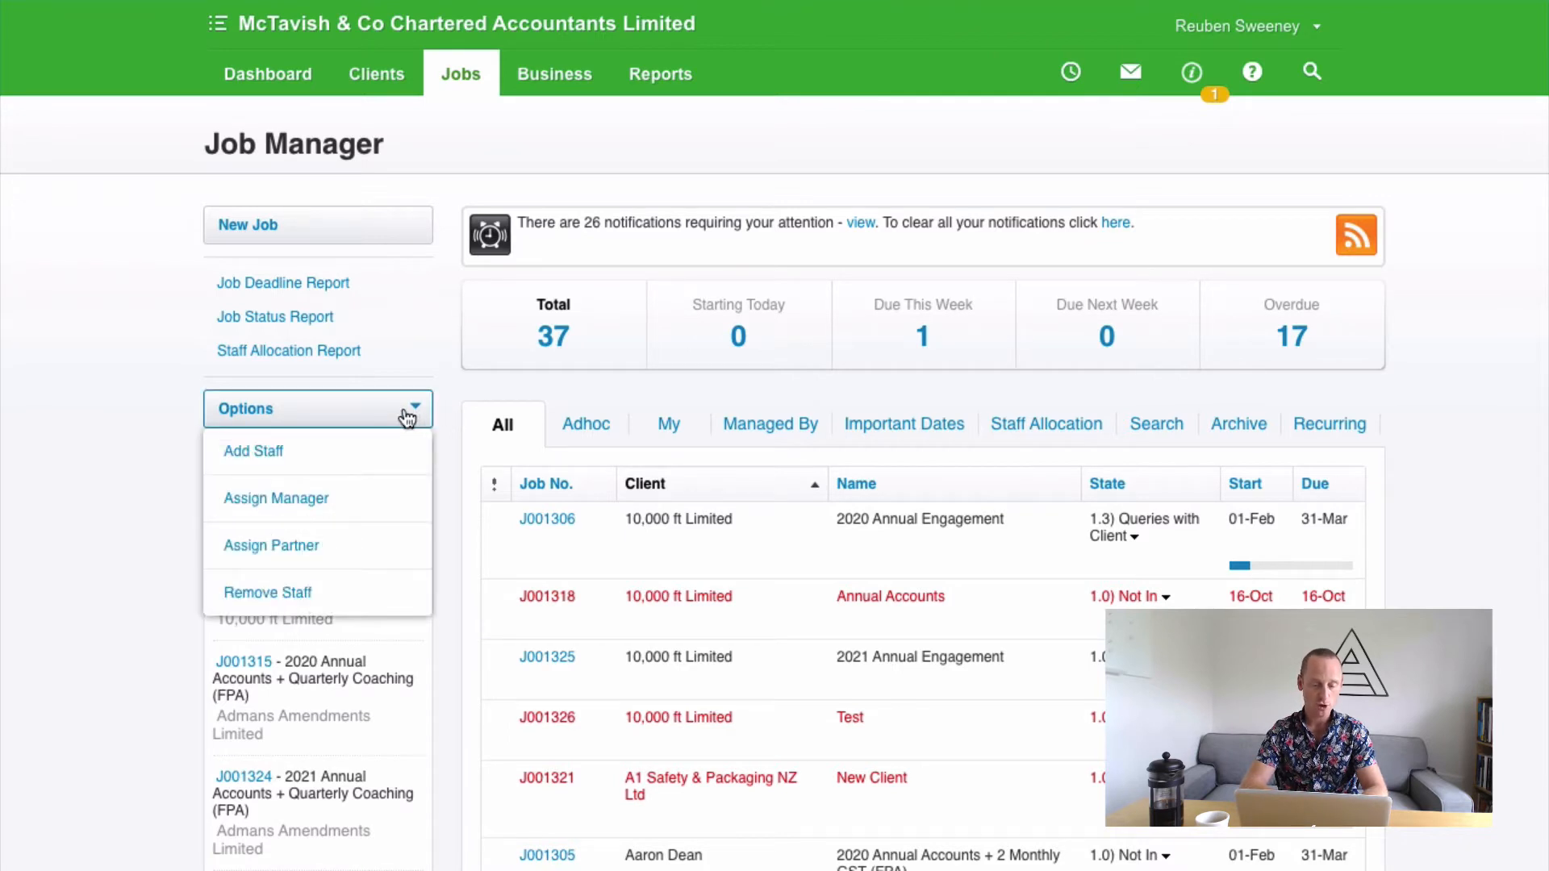
pyautogui.click(266, 599)
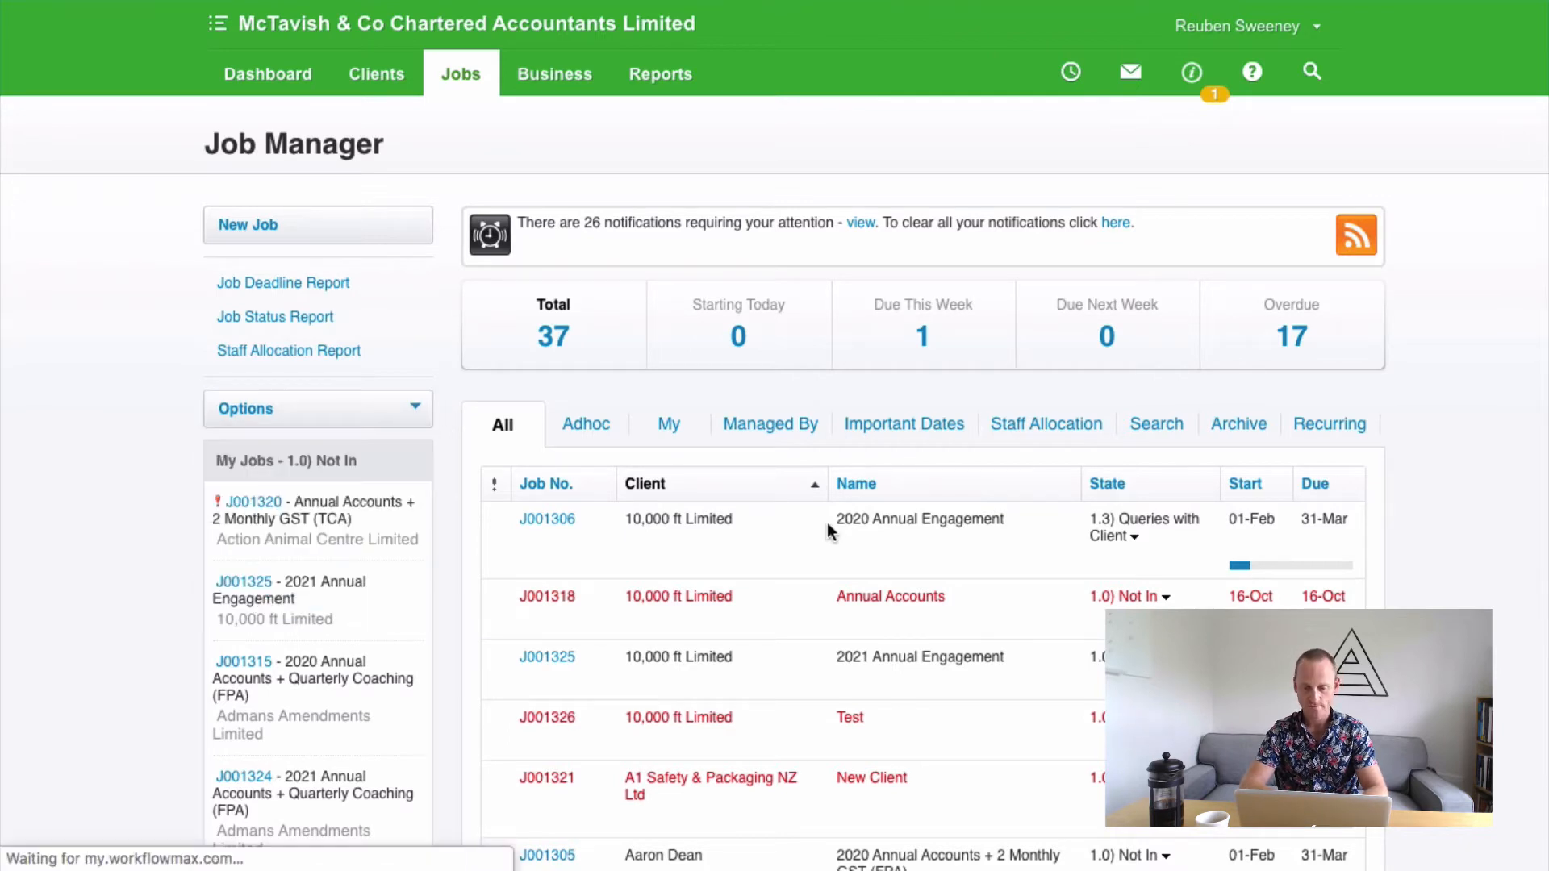
pyautogui.click(743, 363)
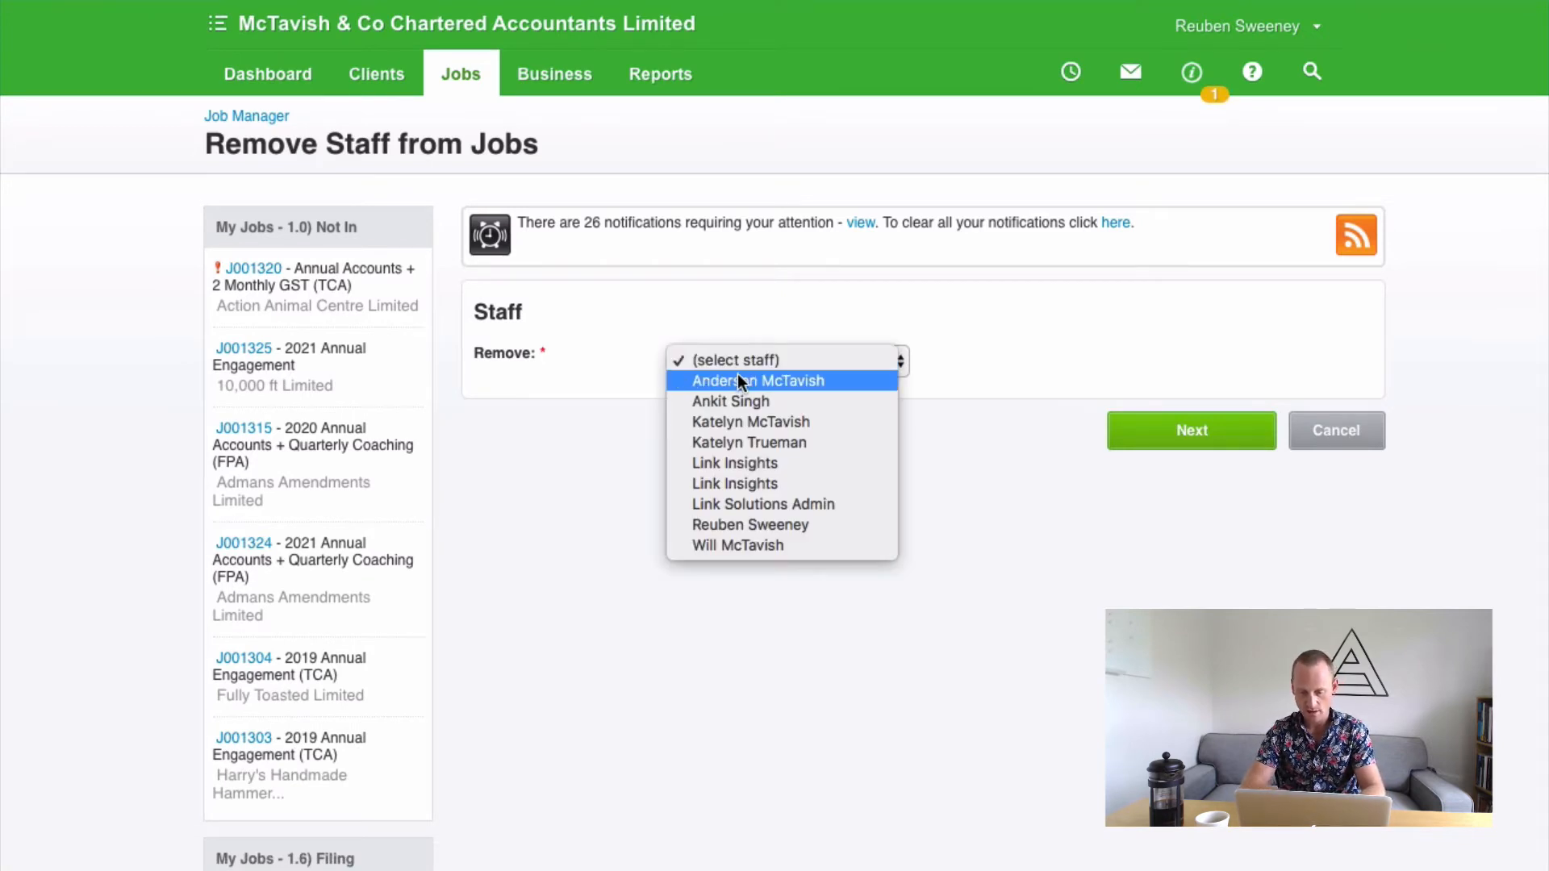
pyautogui.click(735, 380)
pyautogui.click(1116, 432)
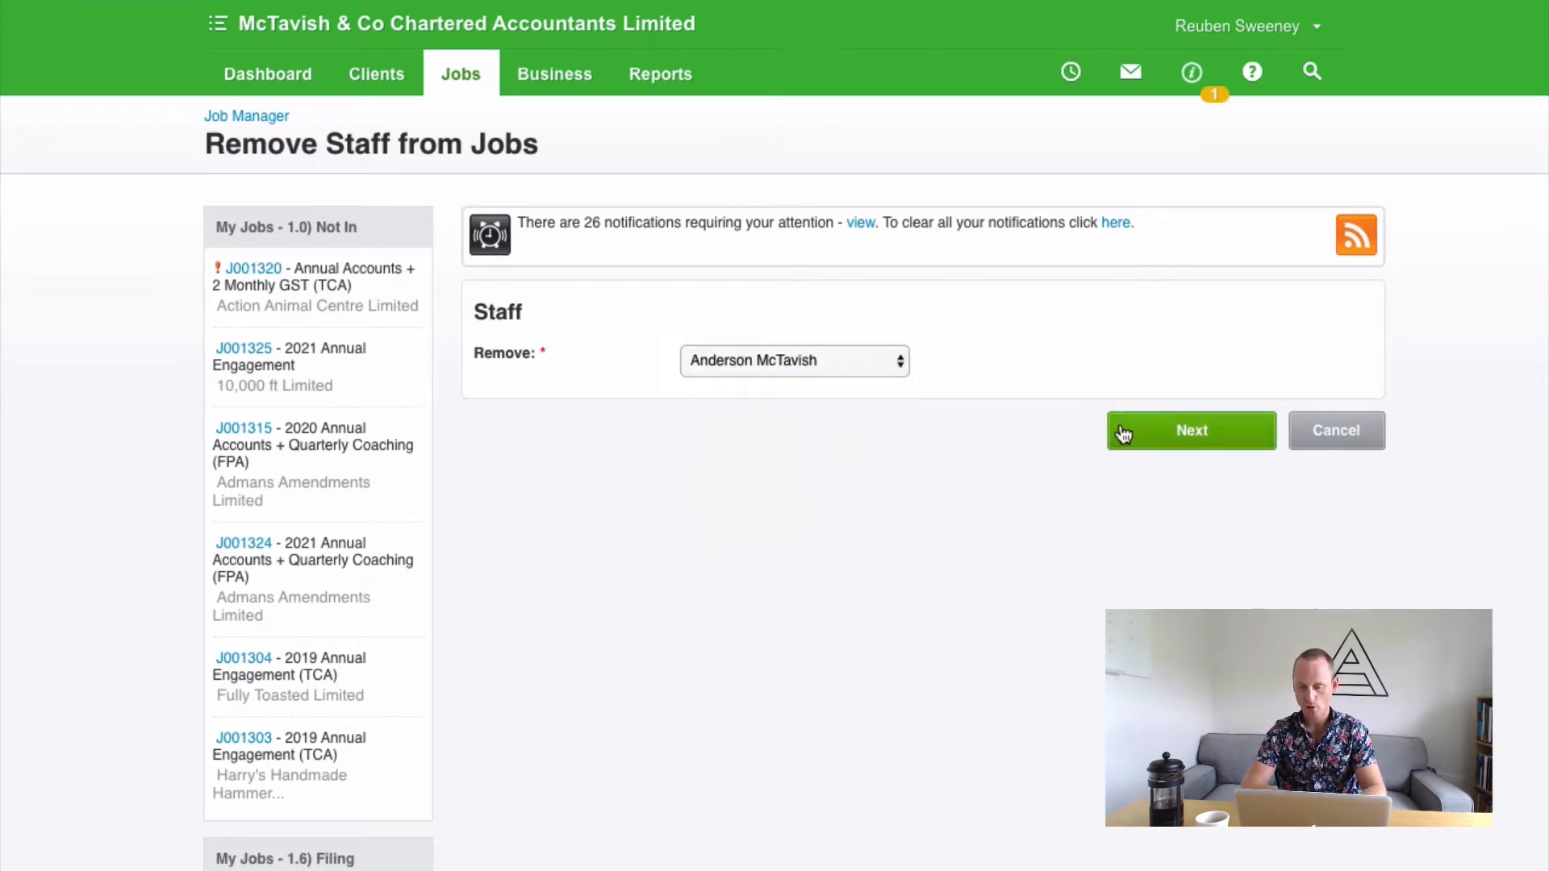
# - Remove the chosen staff member from all jobs in the 1.0) Not In state and save
pyautogui.scroll(-3, 723, 478)
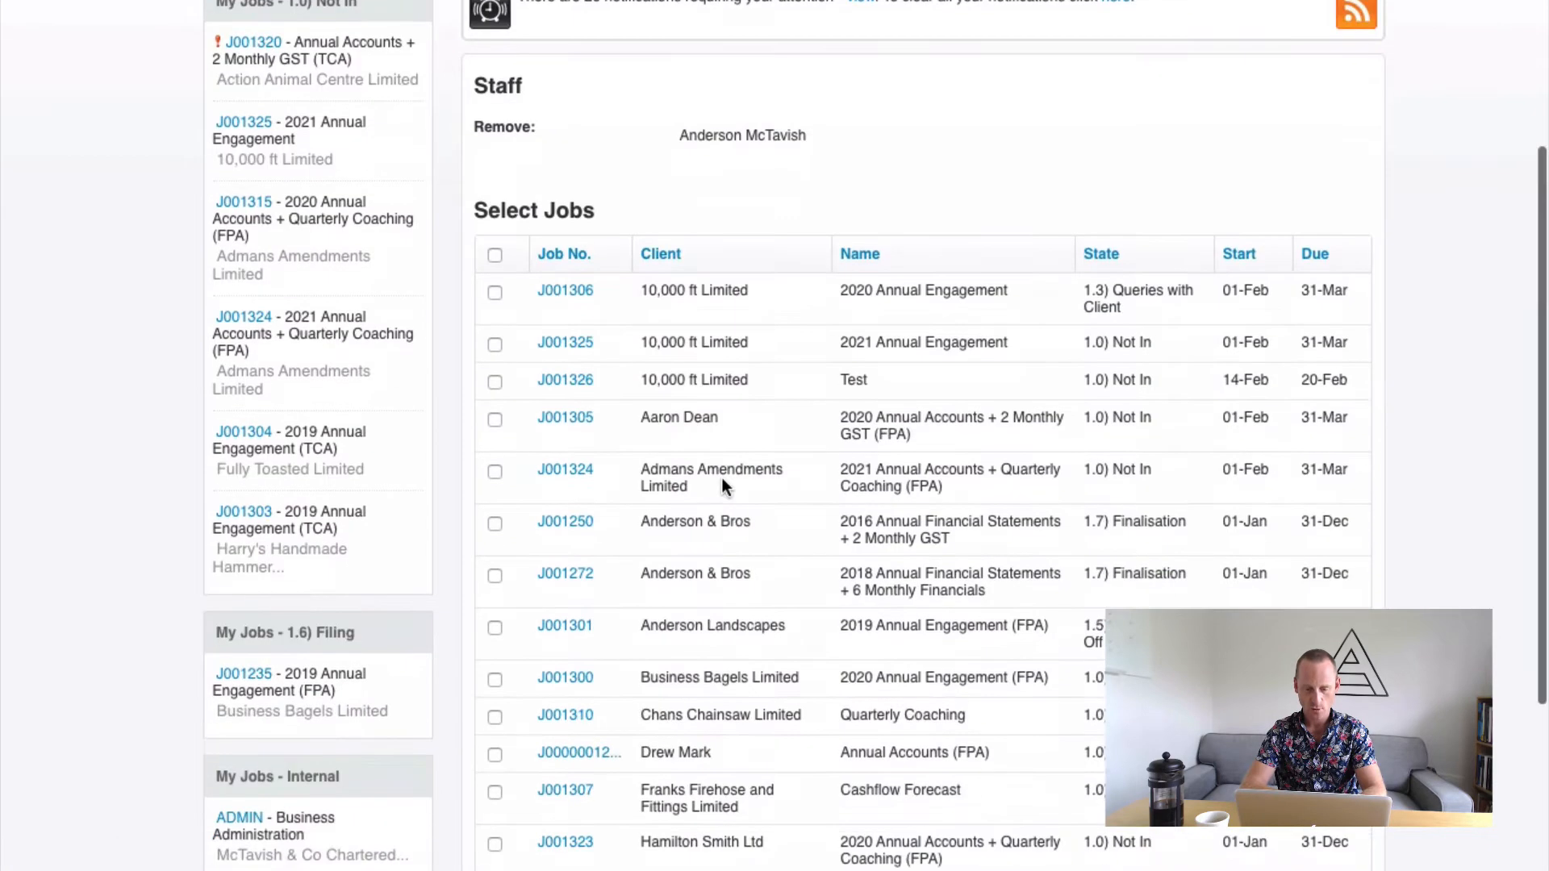
pyautogui.scroll(-3, 706, 574)
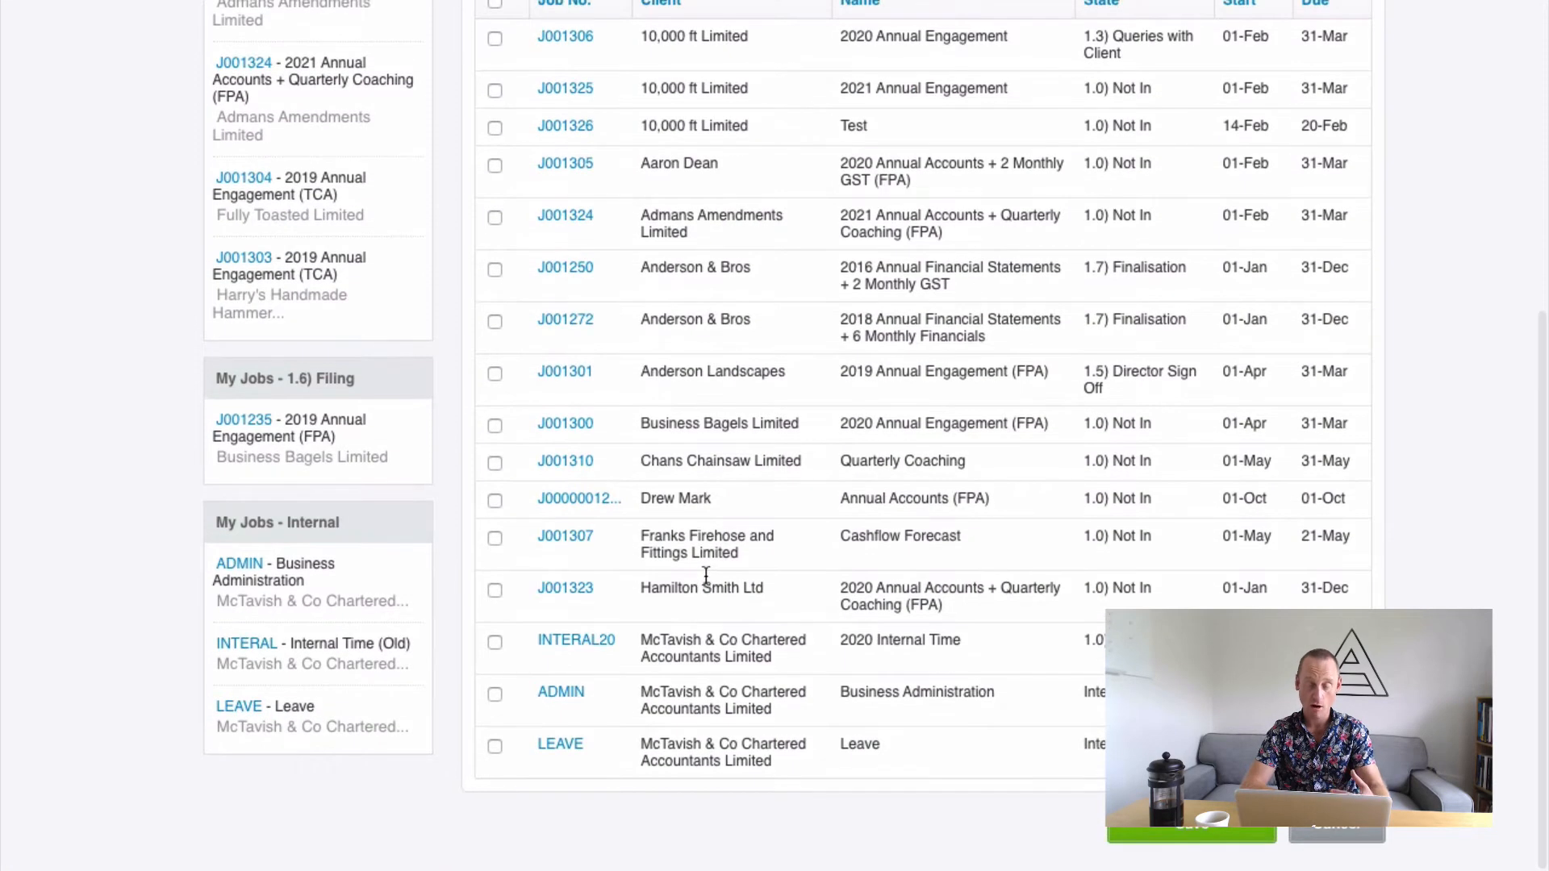
pyautogui.scroll(2, 706, 574)
pyautogui.scroll(-1, 704, 574)
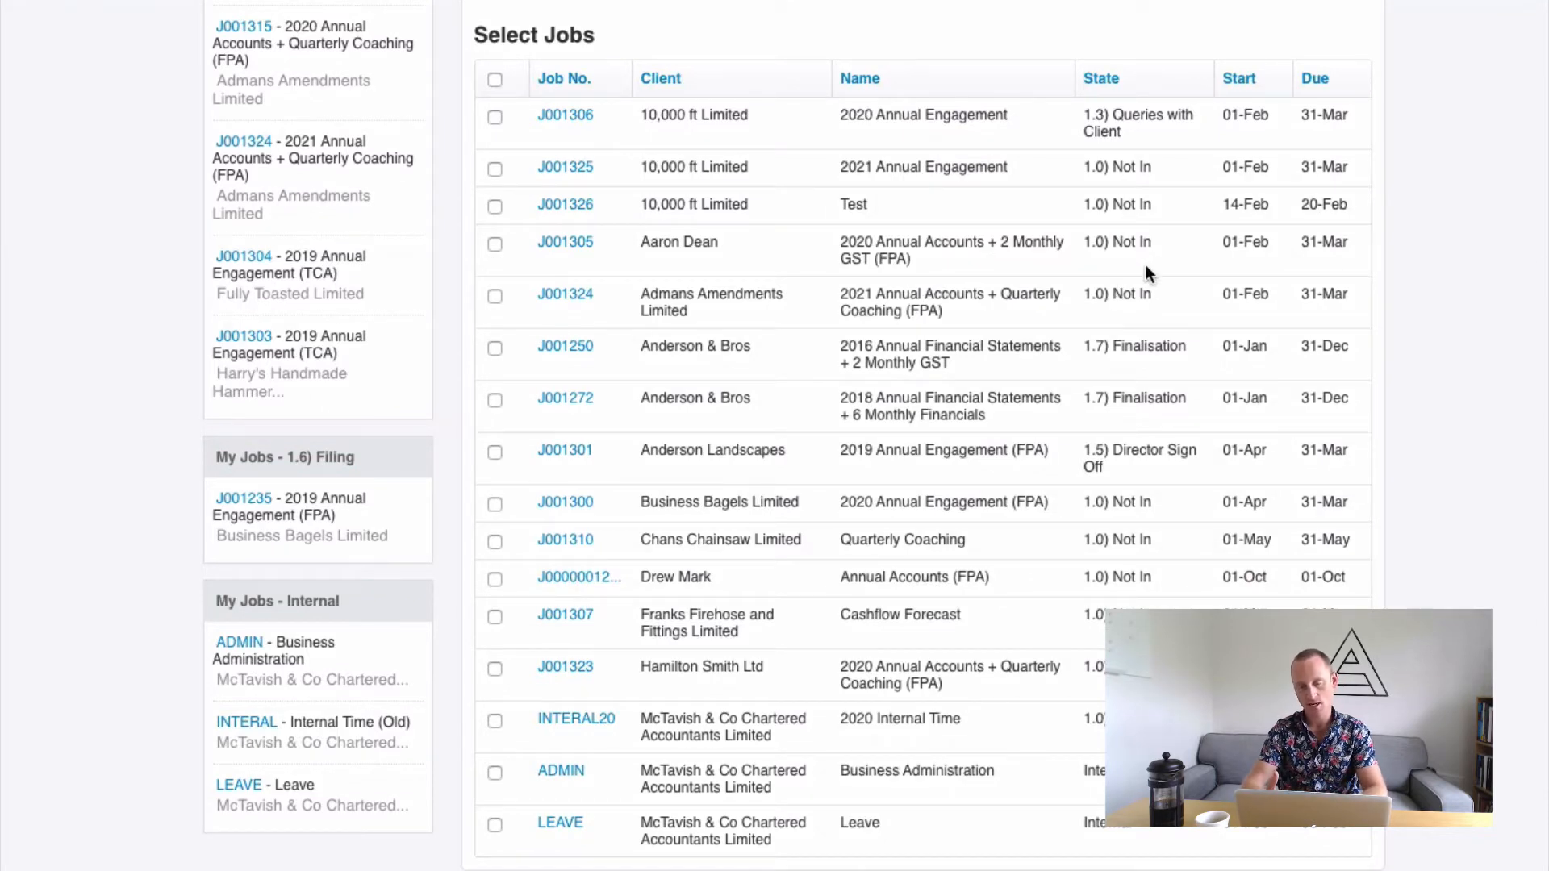
pyautogui.click(495, 169)
pyautogui.click(495, 206)
pyautogui.click(494, 244)
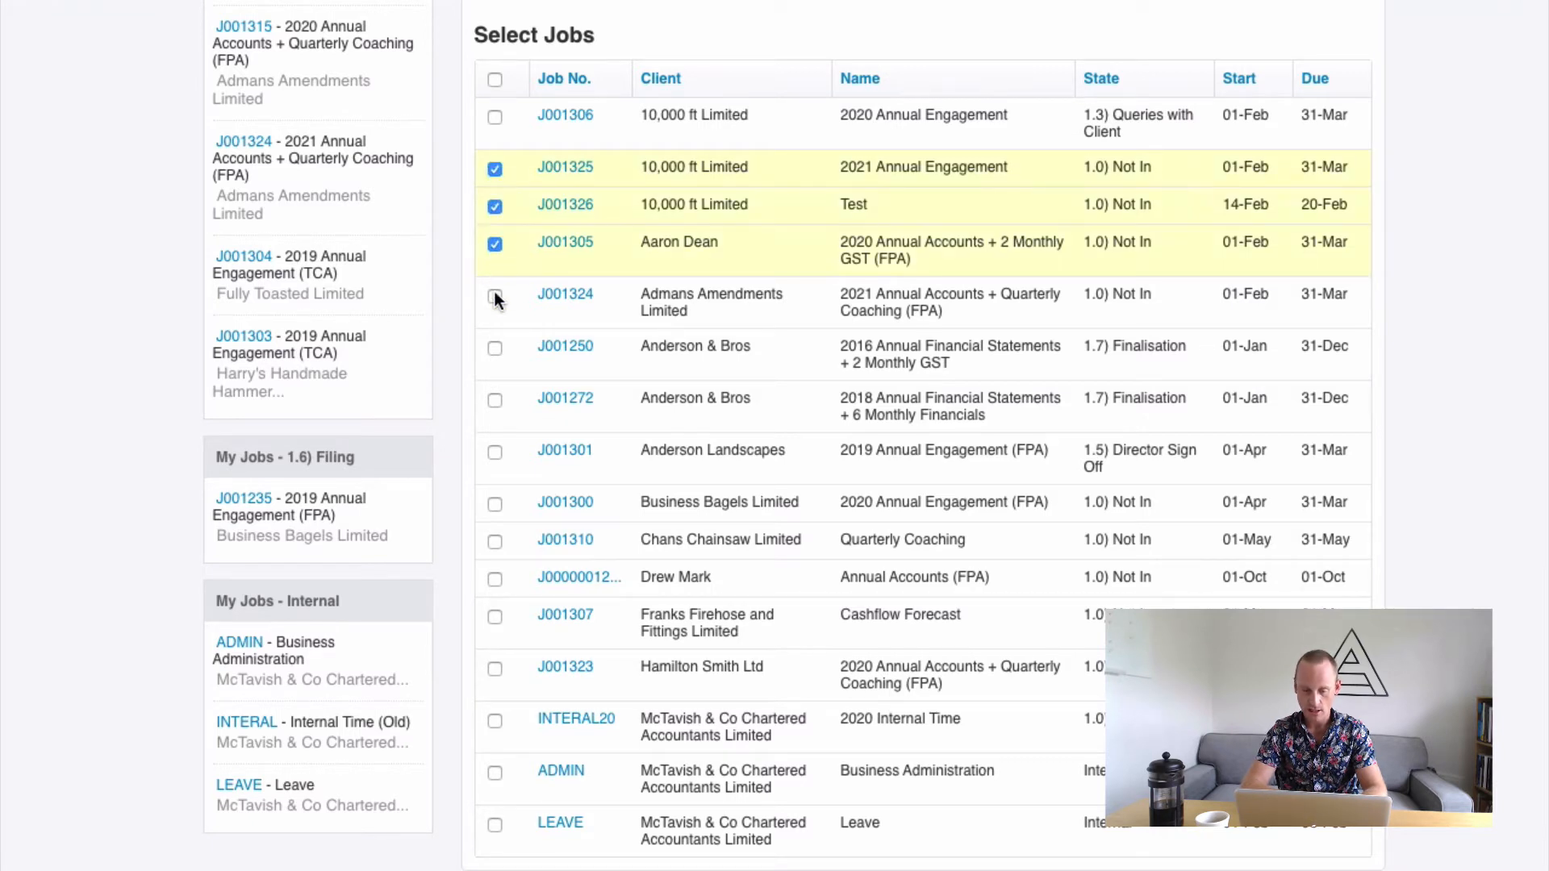
pyautogui.click(494, 297)
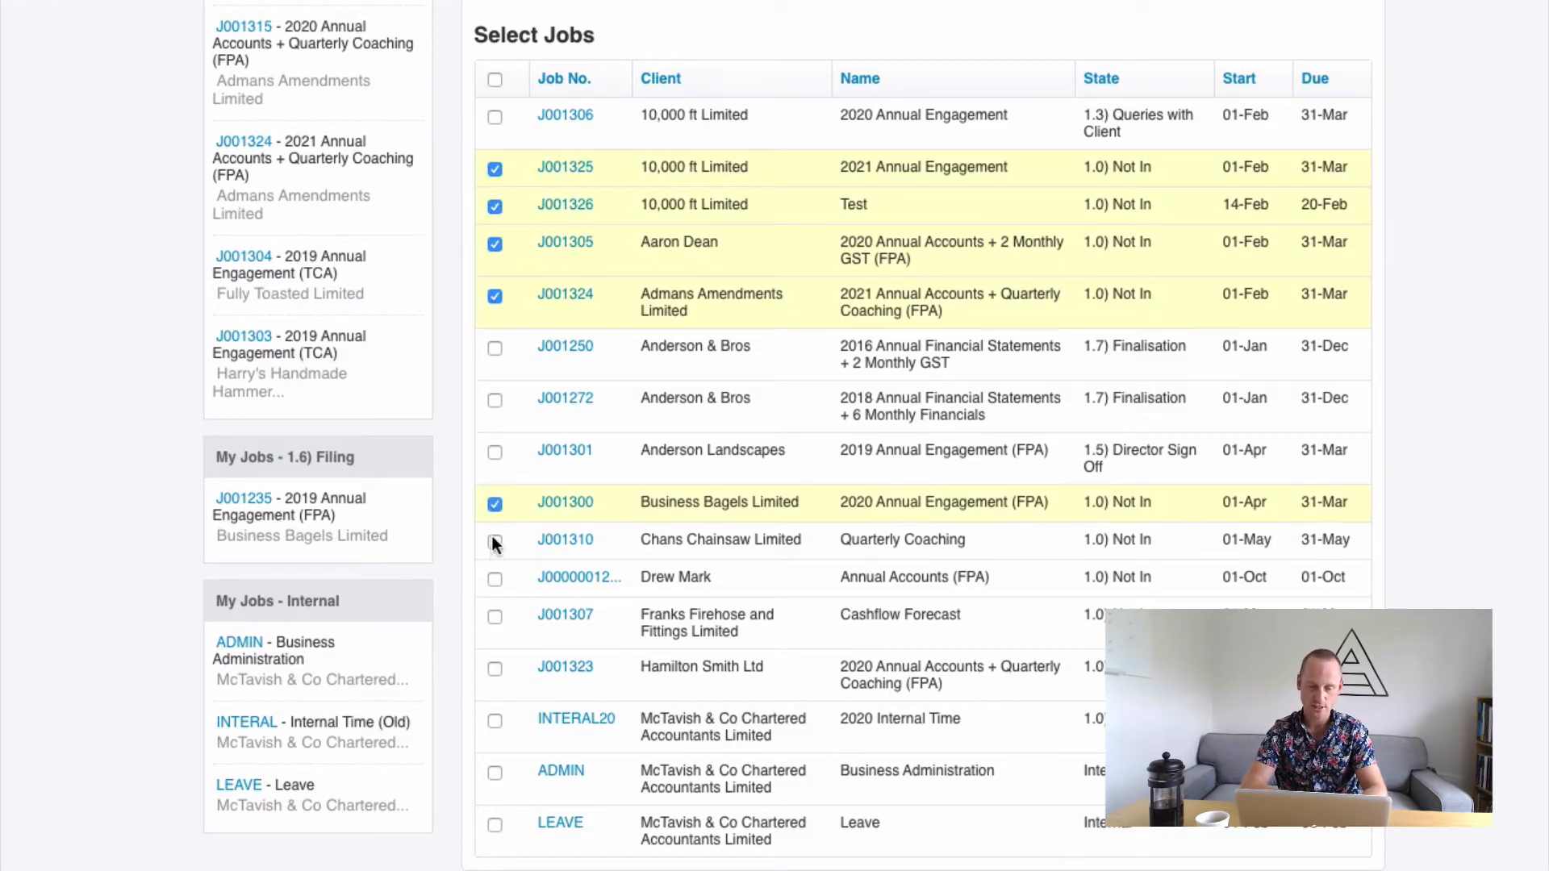
pyautogui.click(494, 580)
pyautogui.click(495, 617)
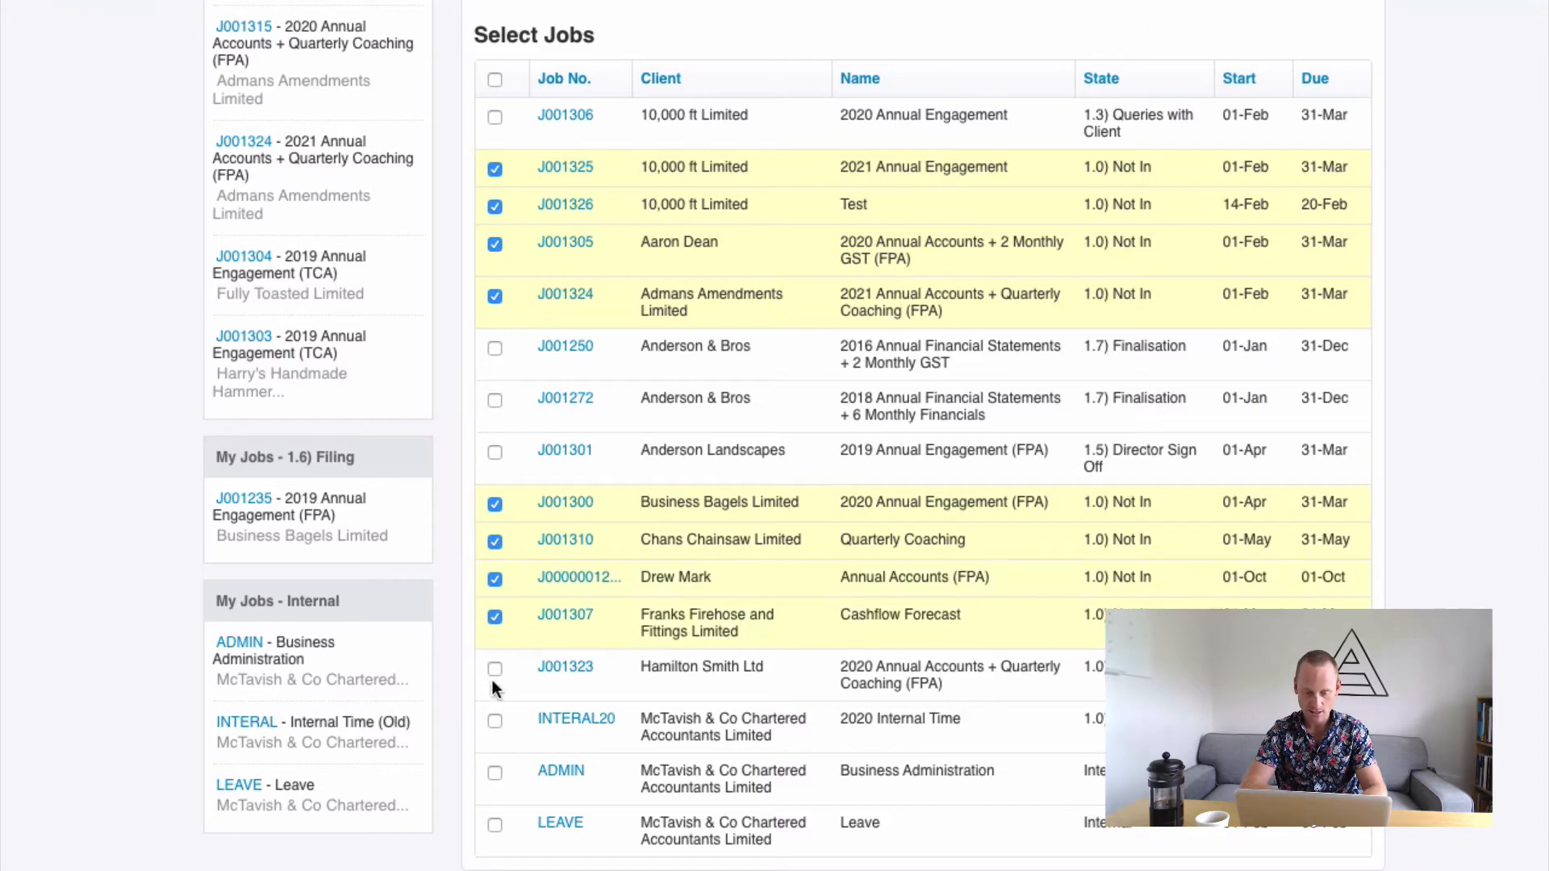
pyautogui.click(495, 719)
pyautogui.scroll(5, 704, 684)
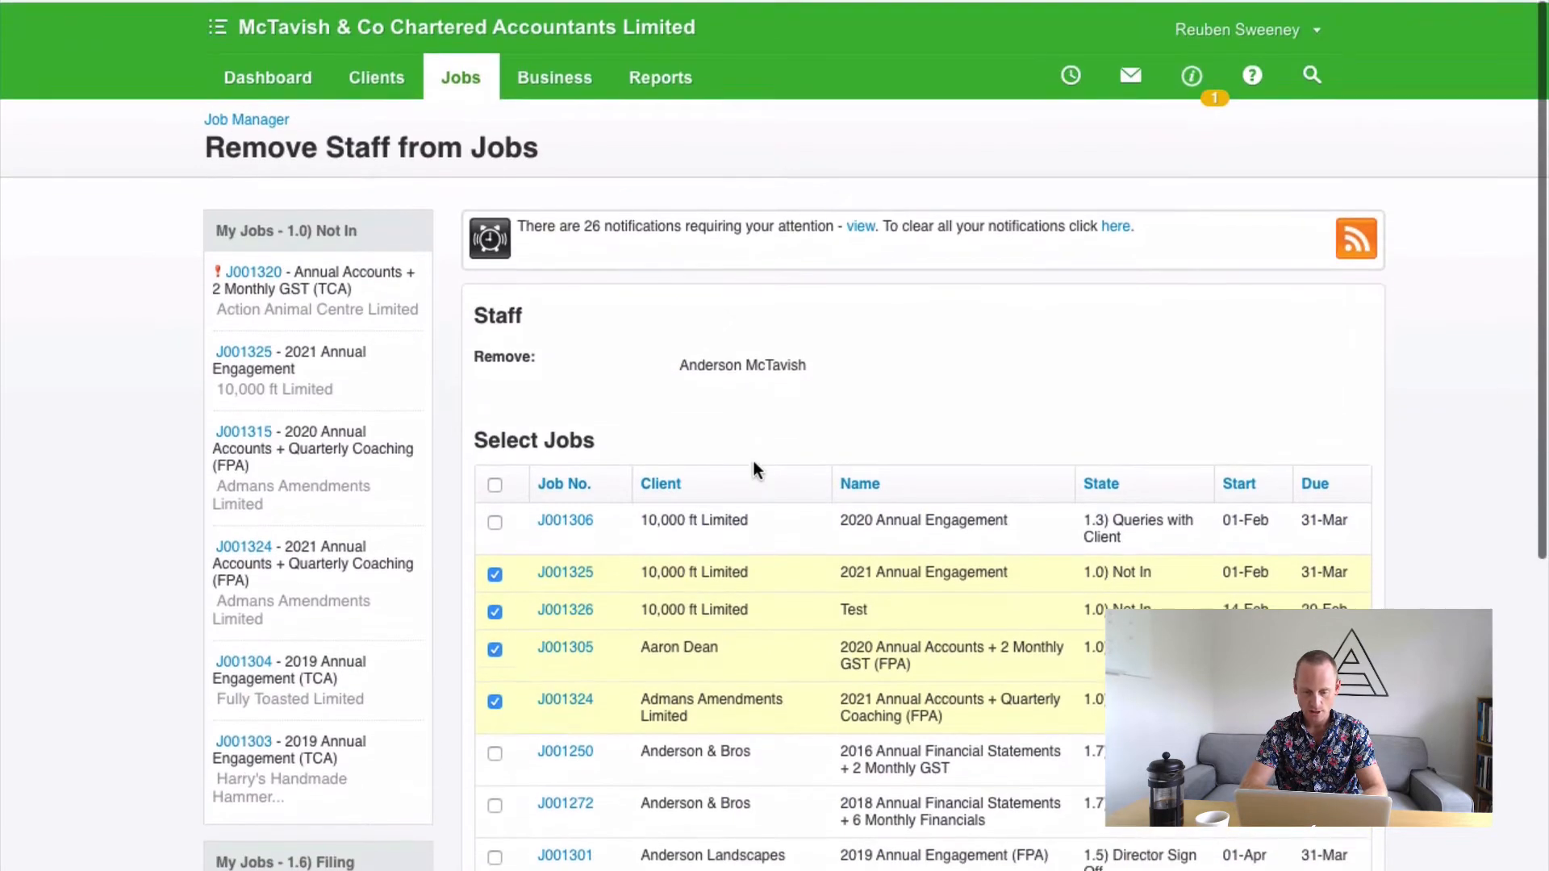
pyautogui.scroll(-6, 753, 461)
pyautogui.scroll(1, 753, 462)
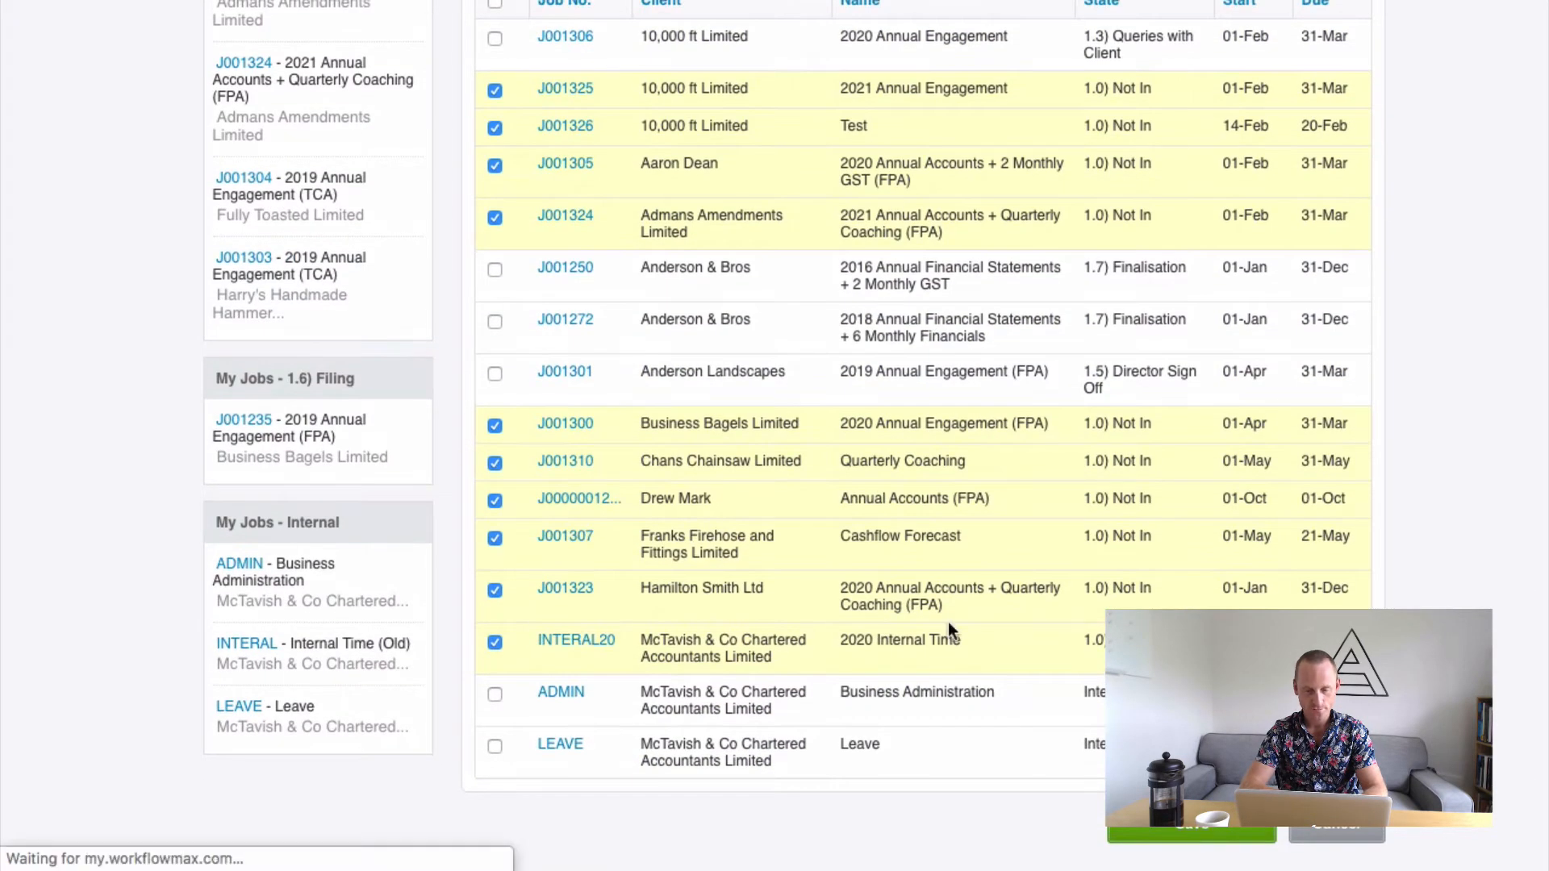
pyautogui.scroll(-1, 947, 622)
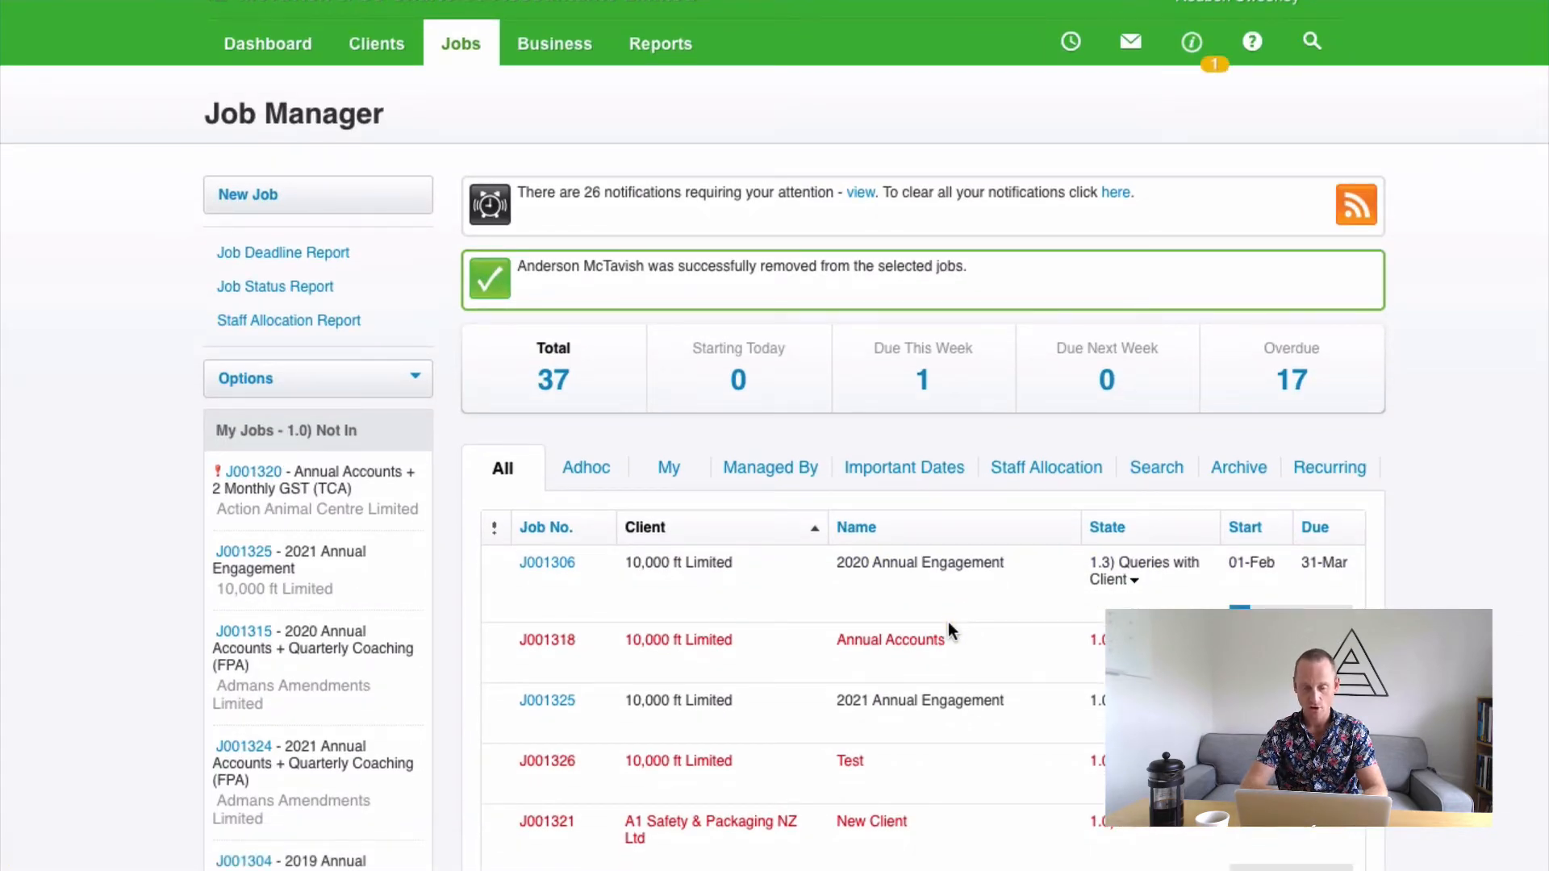
pyautogui.click(290, 377)
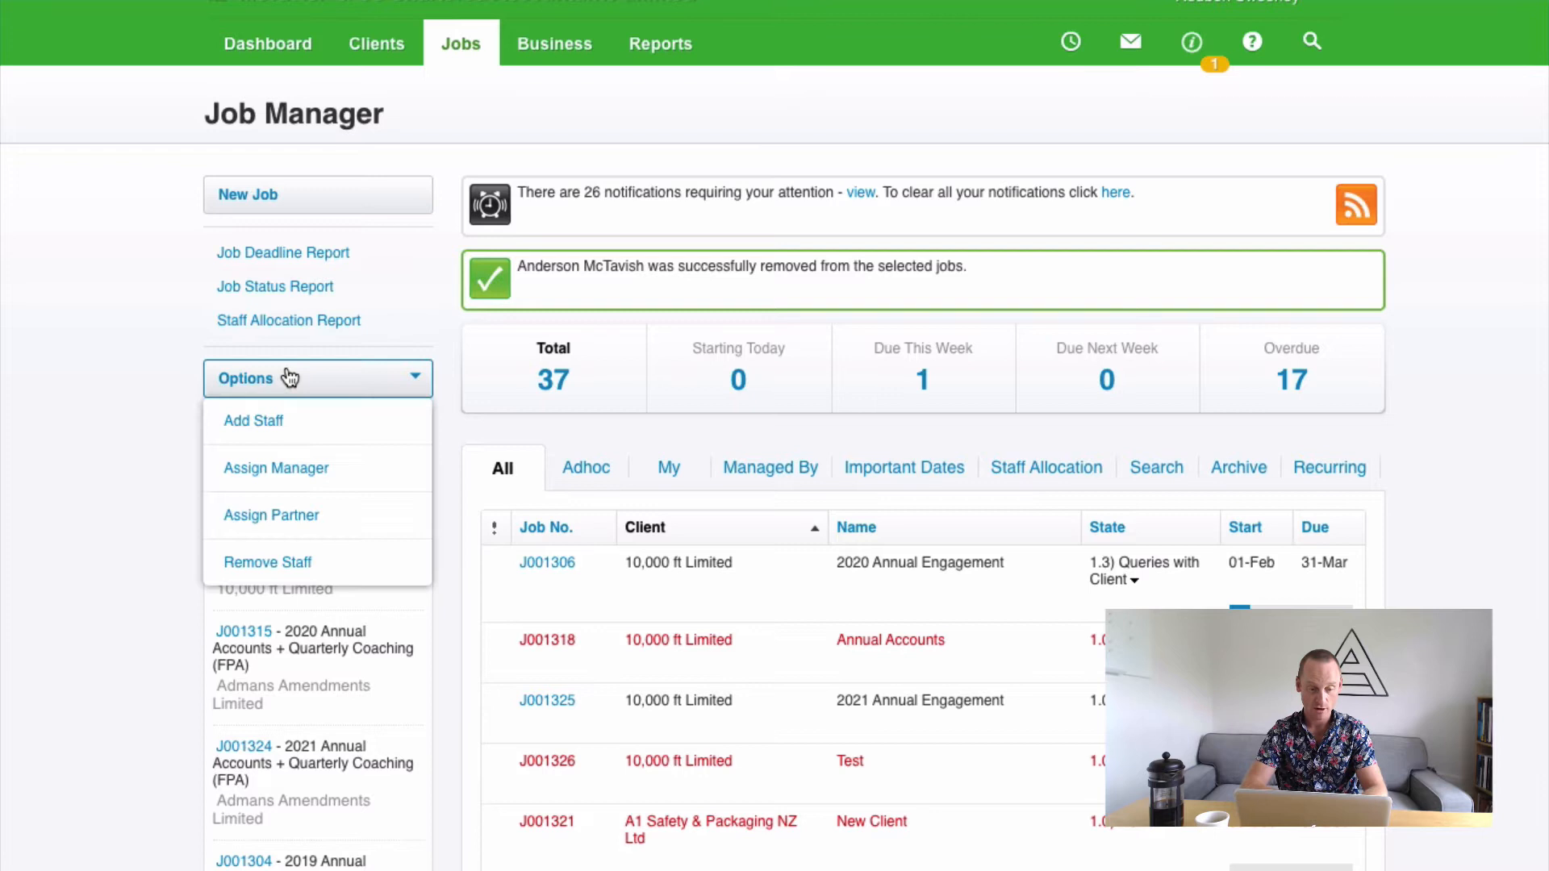
pyautogui.click(270, 426)
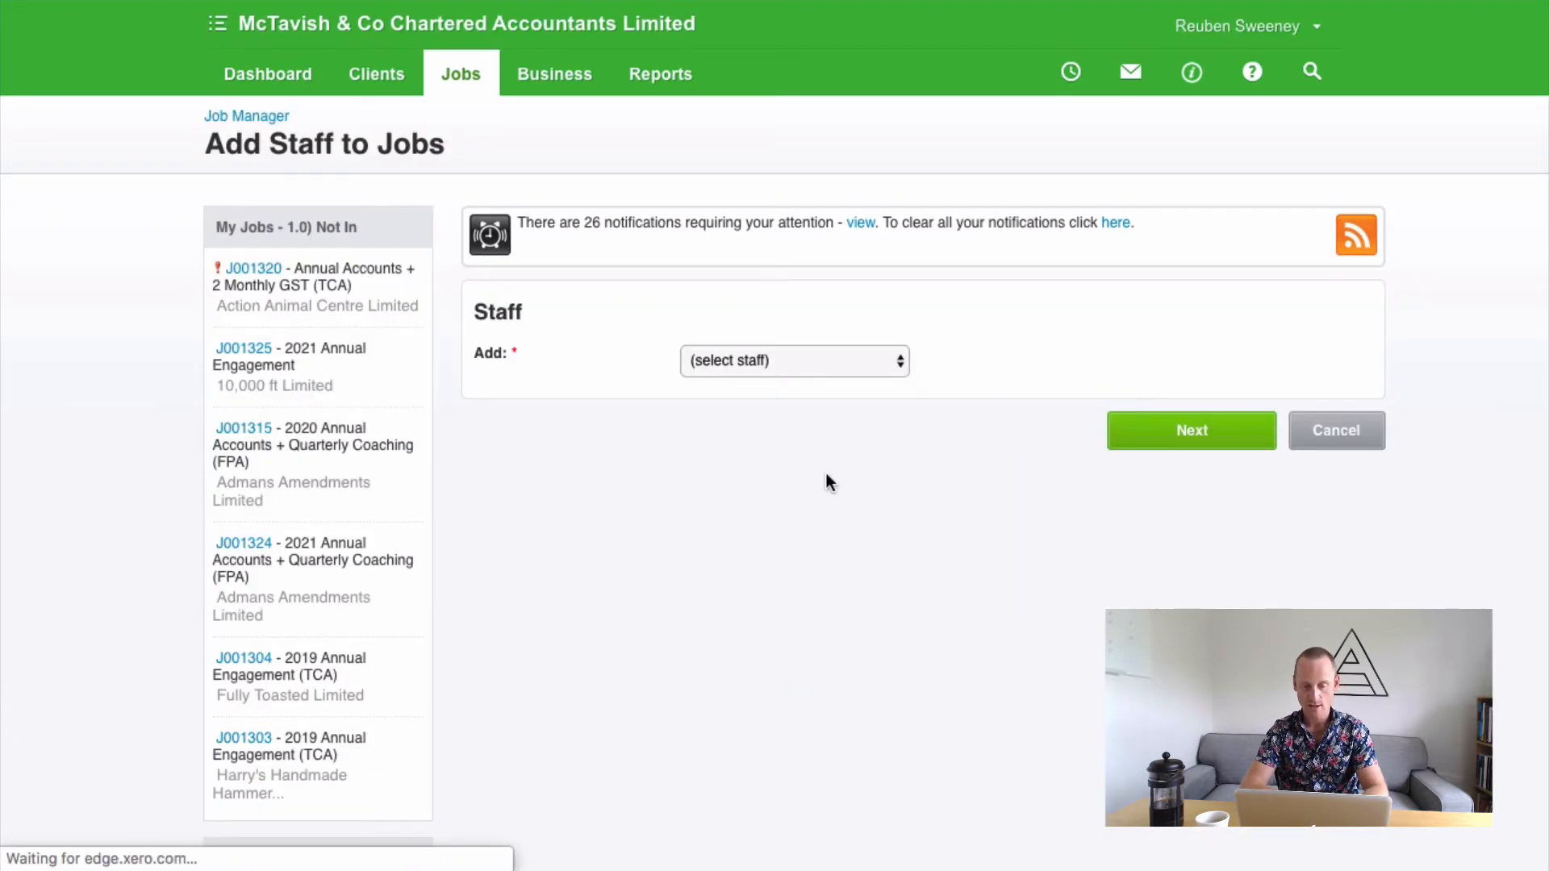
pyautogui.click(783, 360)
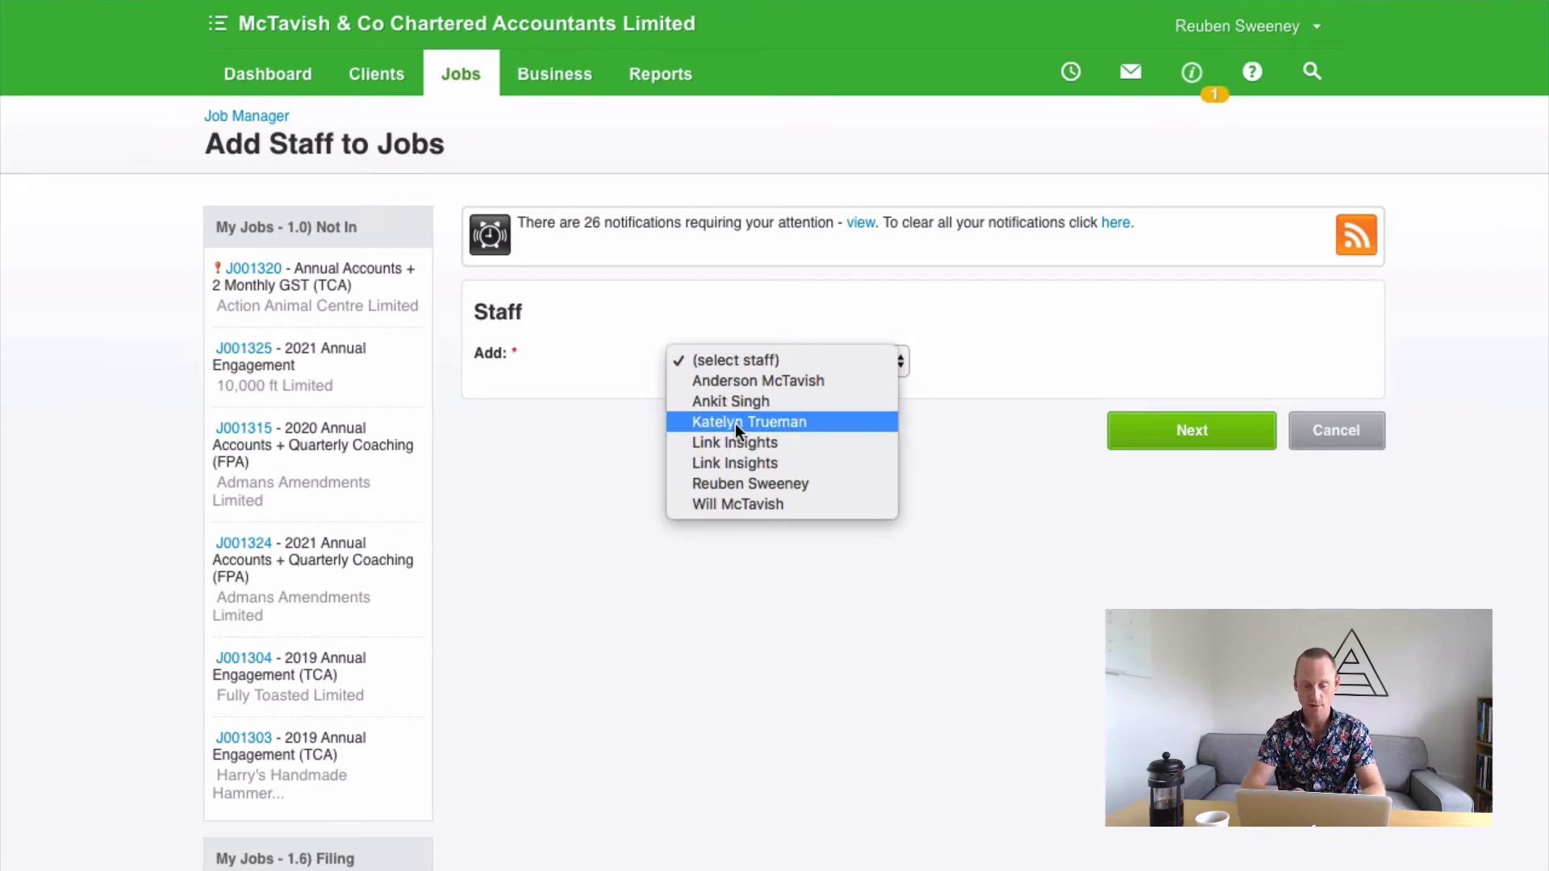
pyautogui.click(598, 439)
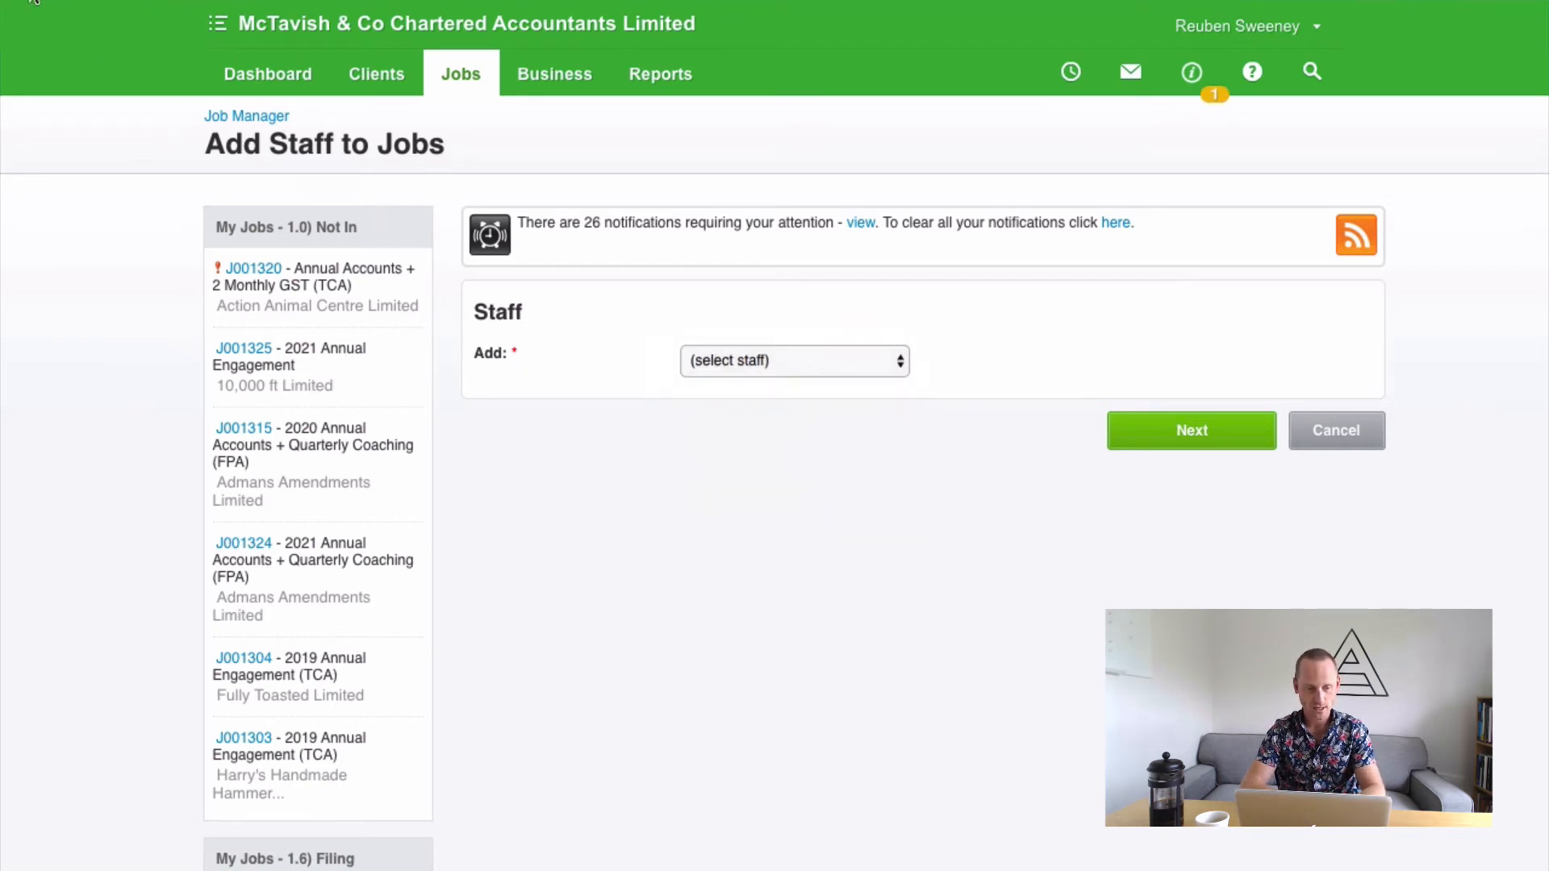
pyautogui.click(30, 0)
# - Start another bulk staff removal for the same staff member and proceed to the job selection
pyautogui.click(339, 381)
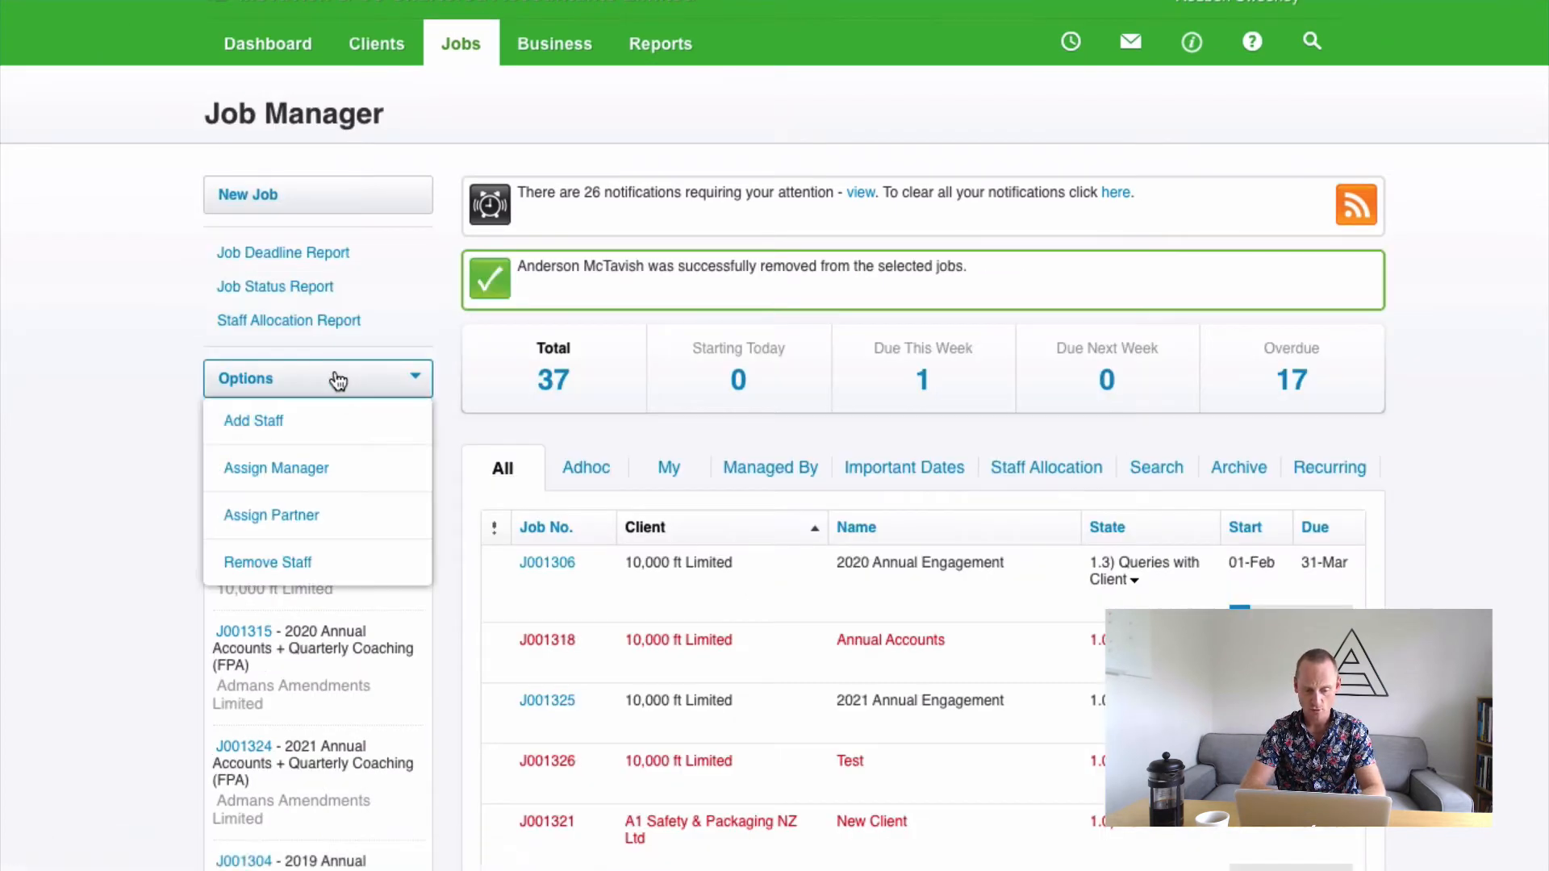
pyautogui.click(278, 557)
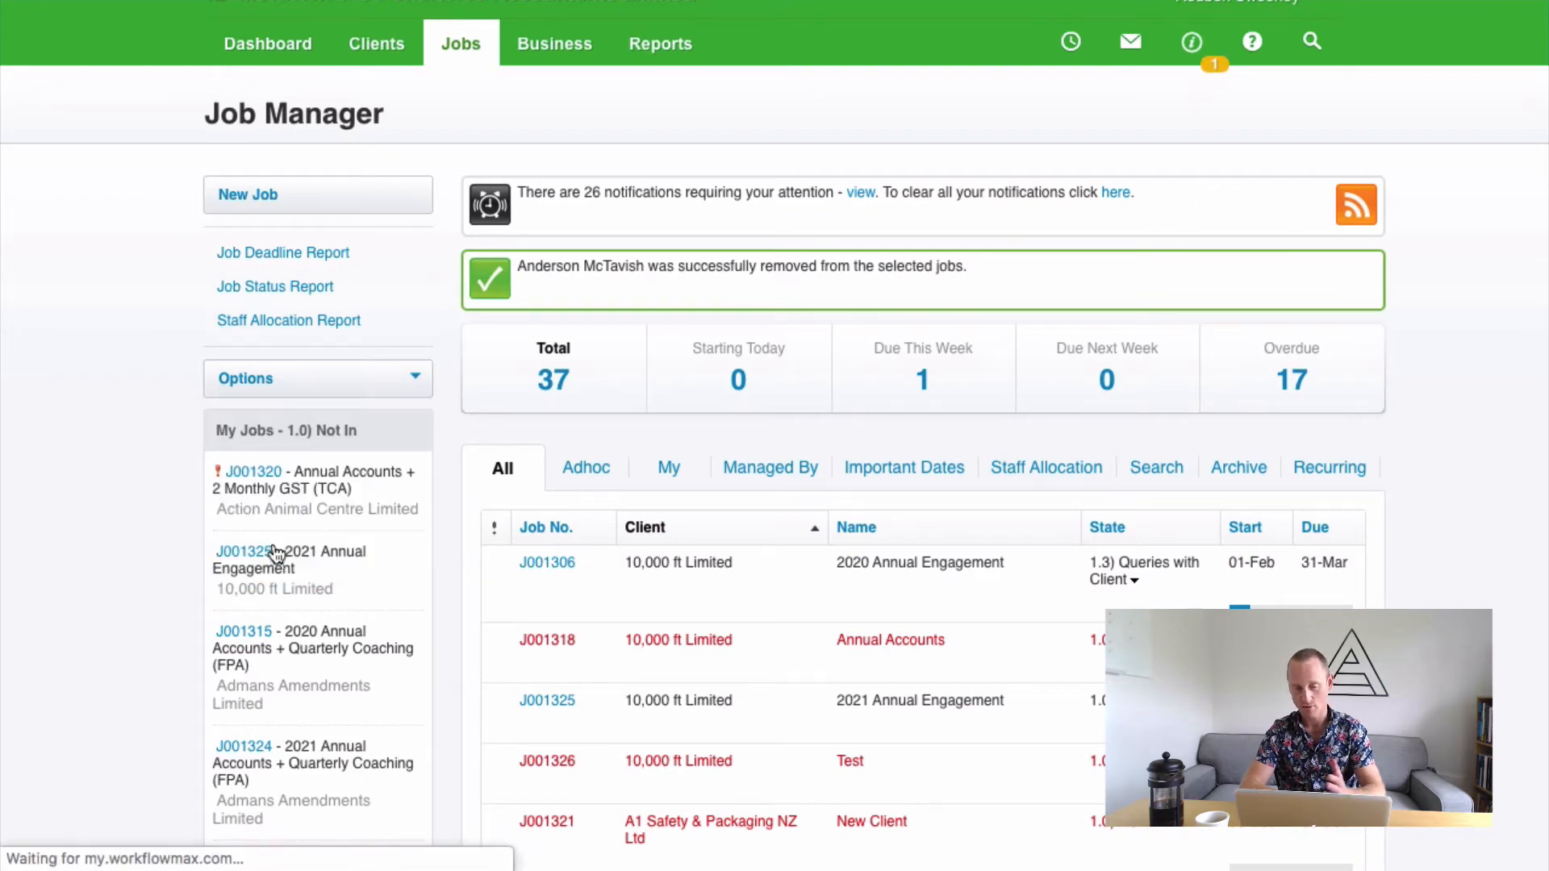
pyautogui.click(720, 362)
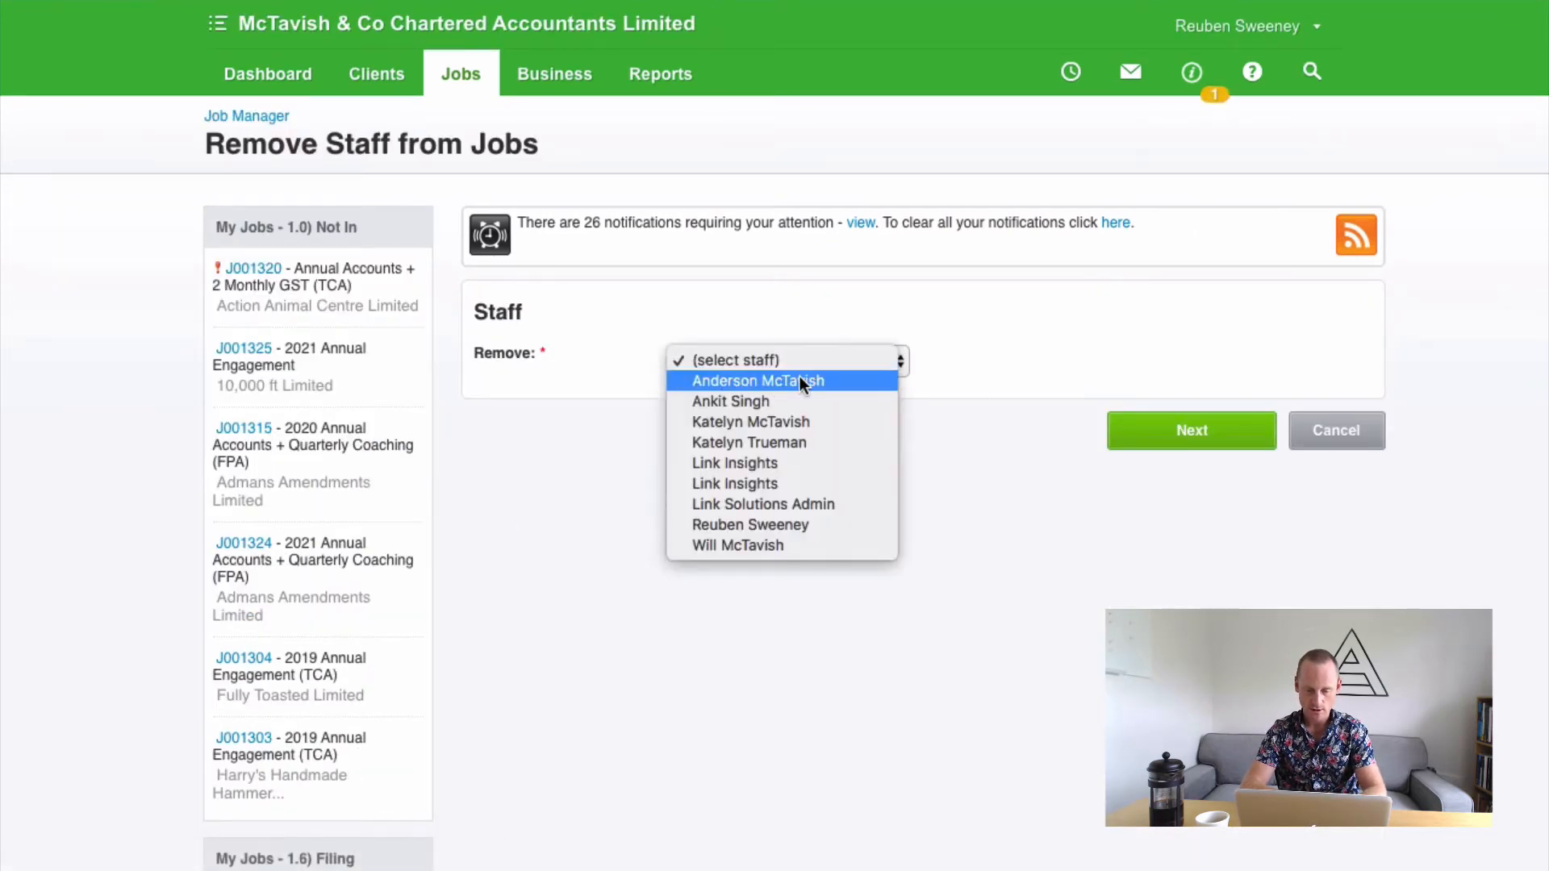
pyautogui.click(758, 381)
pyautogui.click(1191, 430)
# - Mark the 10,000 ft Limited job, both Anderson & Bros jobs and the Anderson Landscapes job for staff removal
pyautogui.scroll(-3, 745, 641)
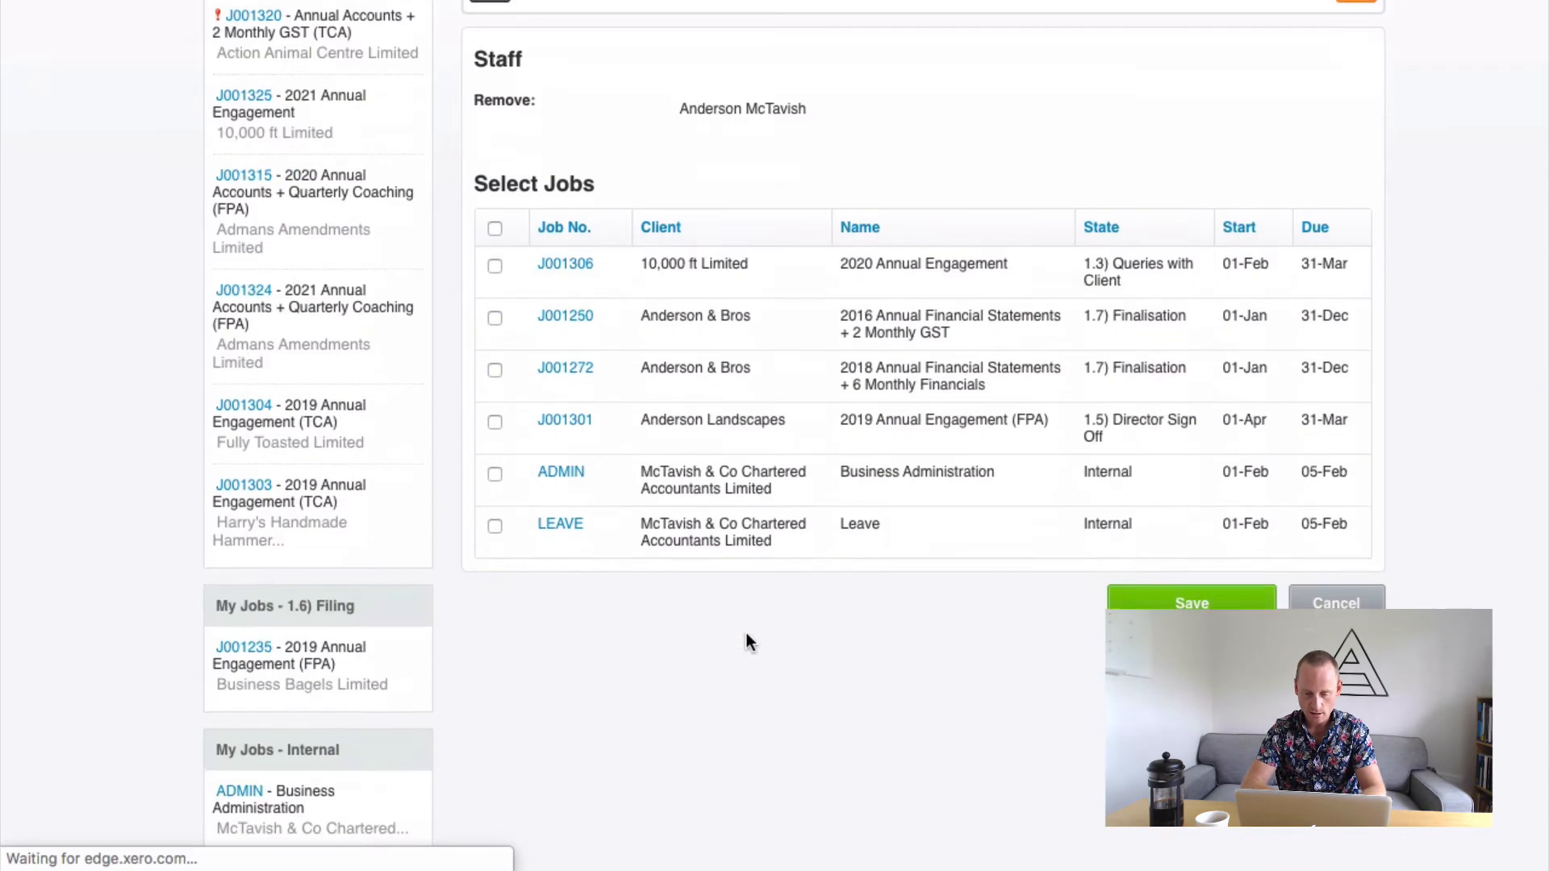
pyautogui.scroll(-1, 746, 641)
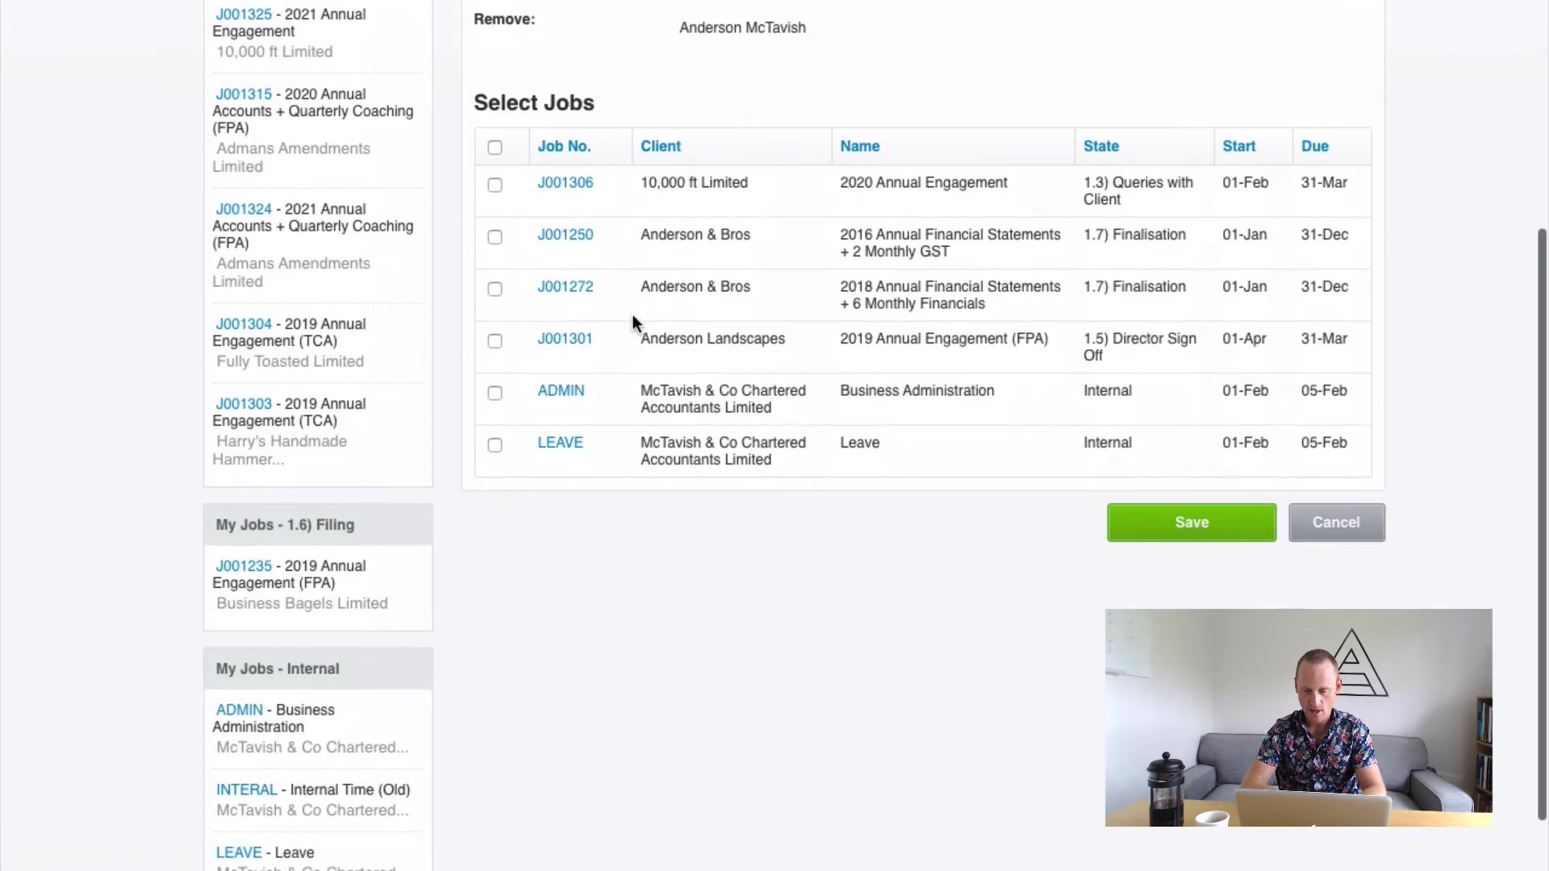
pyautogui.click(494, 236)
pyautogui.click(495, 289)
pyautogui.click(496, 340)
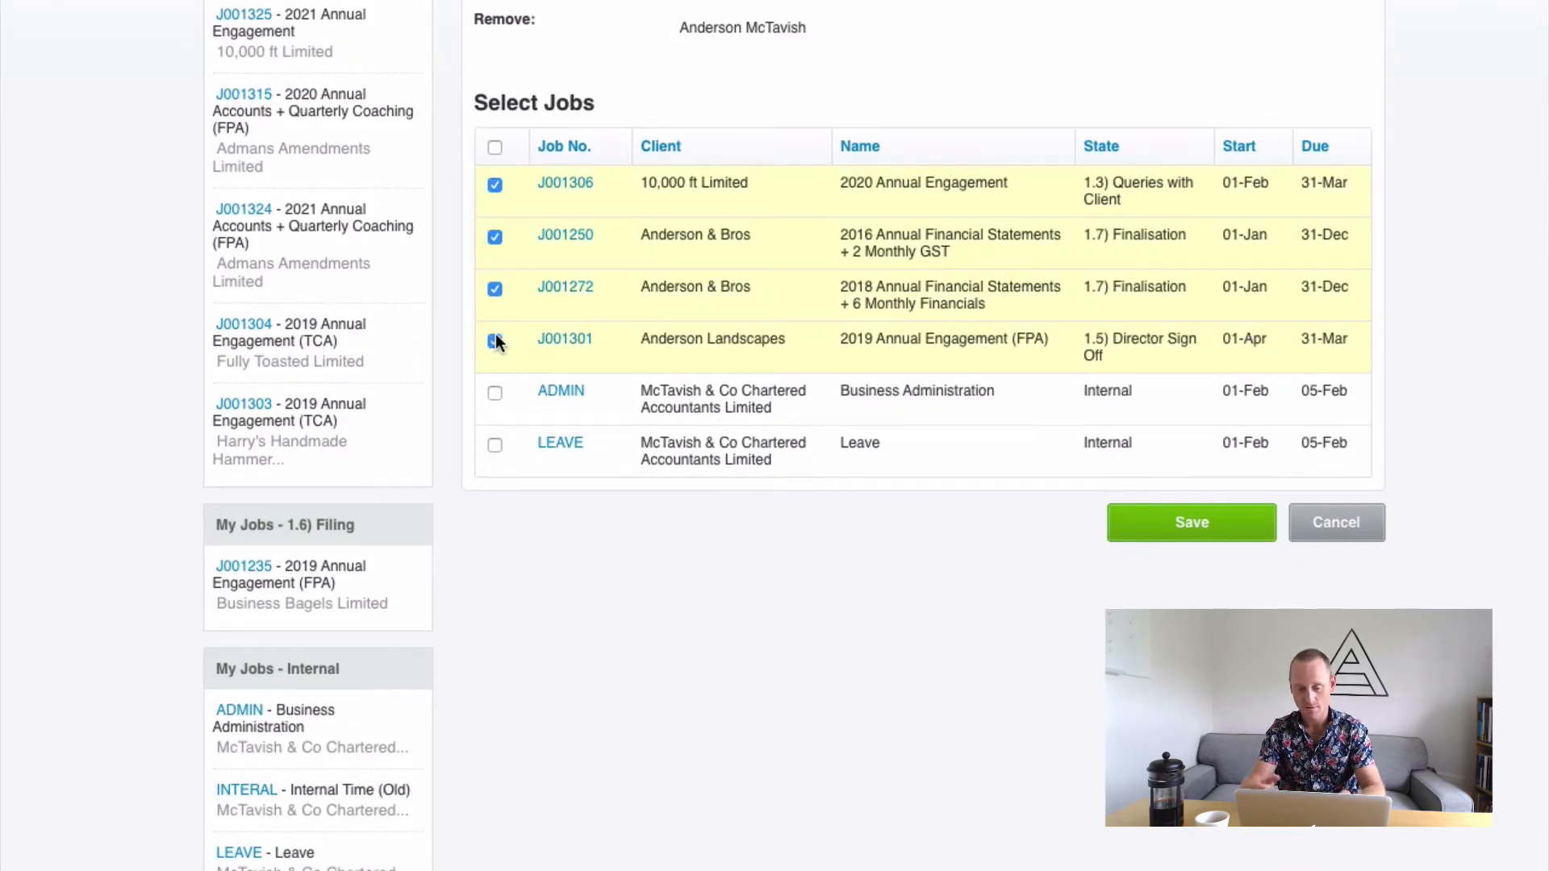
pyautogui.scroll(1, 495, 341)
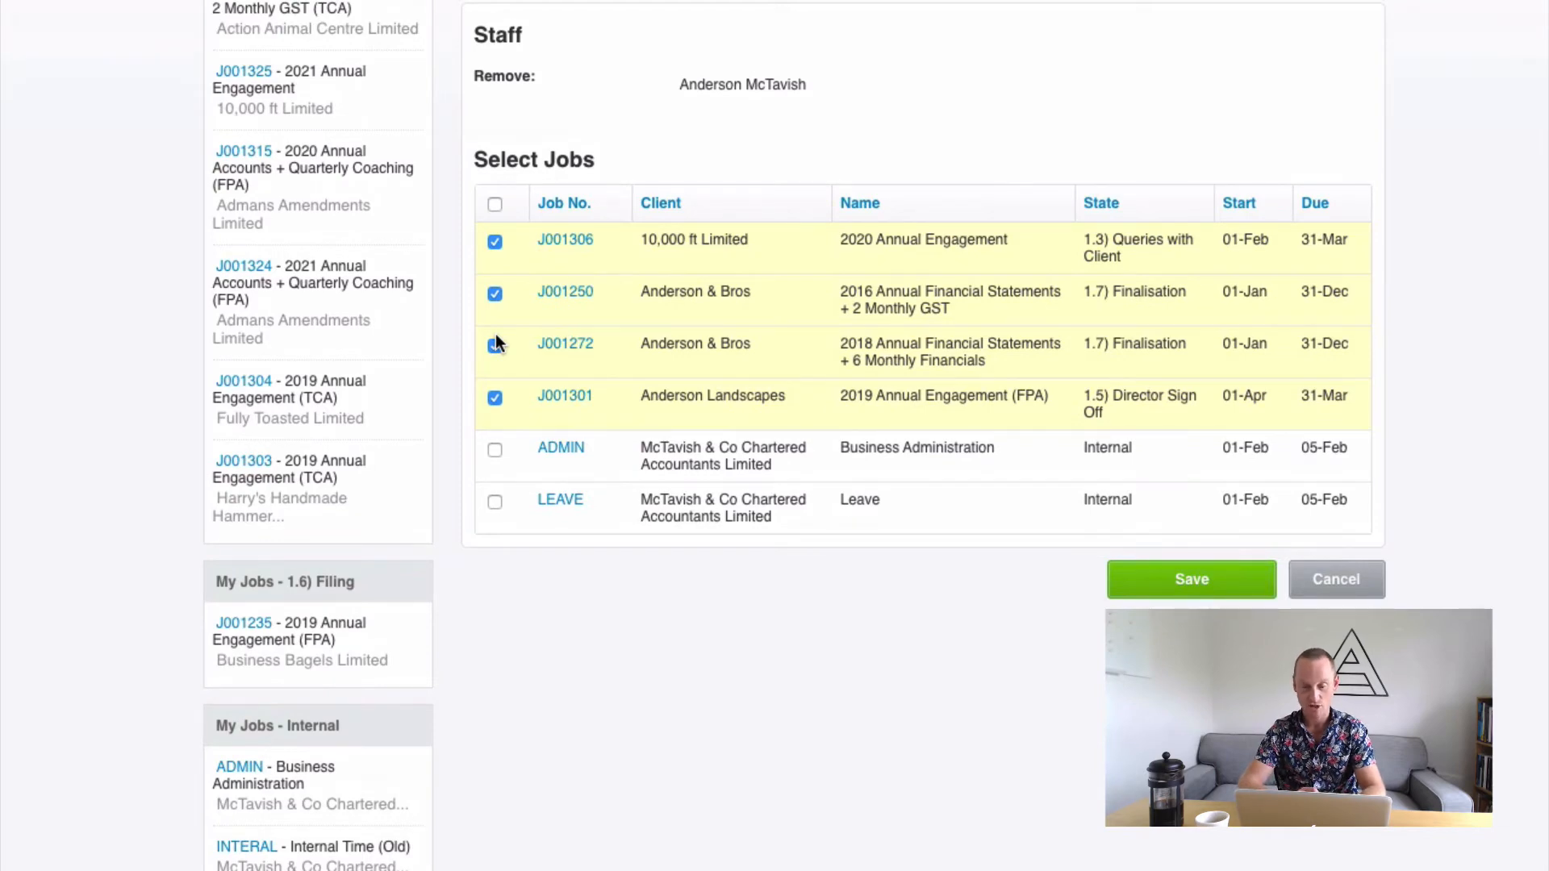
pyautogui.scroll(5, 666, 365)
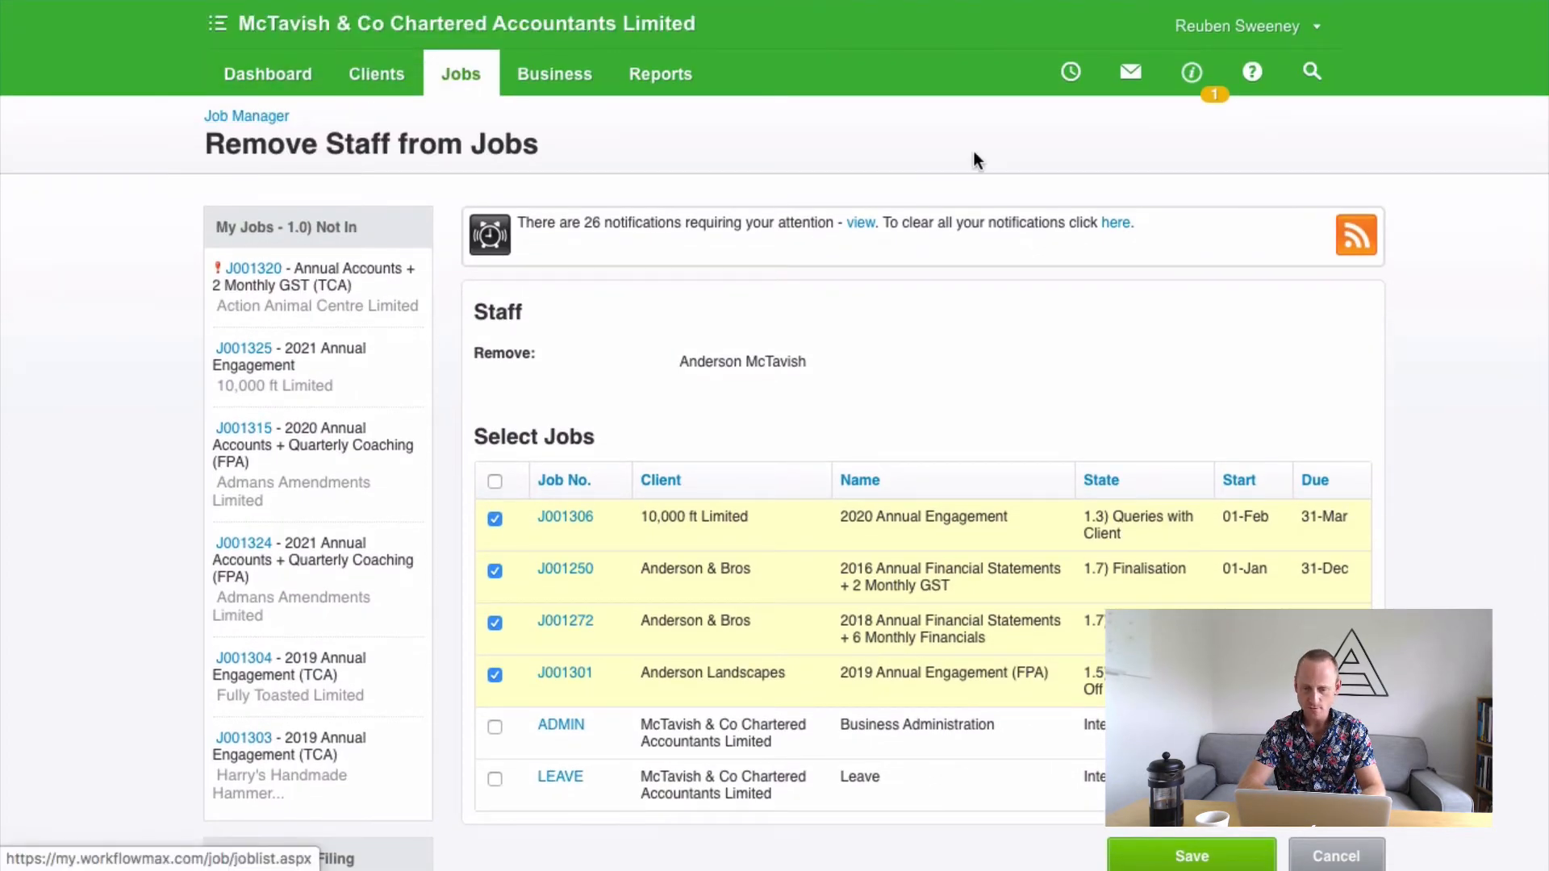
# - Open the job list separately, start adding staff to jobs in bulk, and proceed from the staff choice to the job selection
pyautogui.hotkey('alt', 'Left')
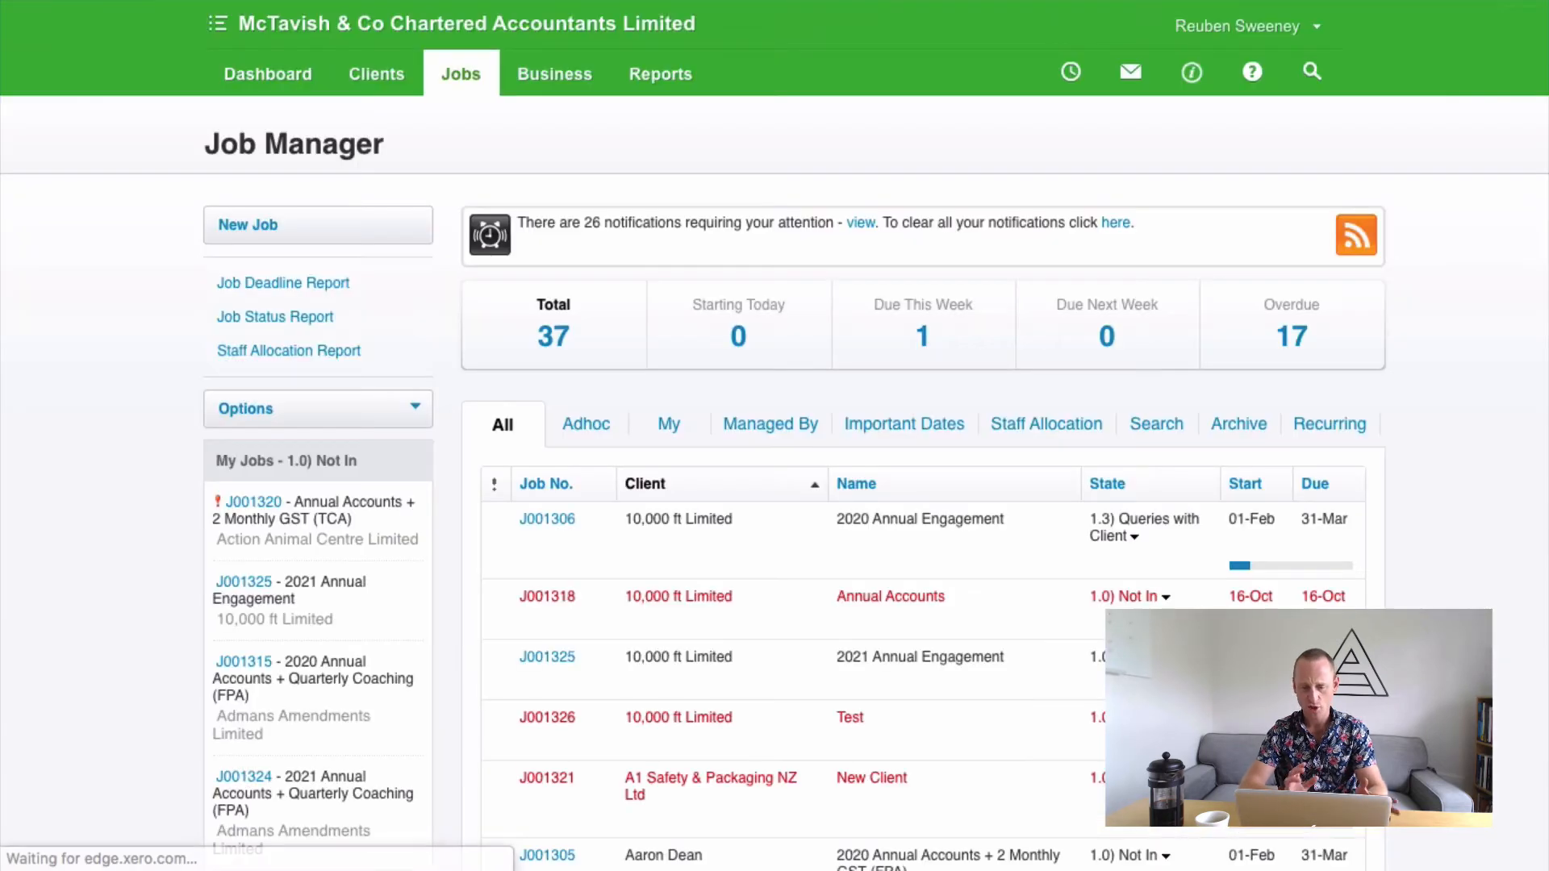
pyautogui.click(272, 409)
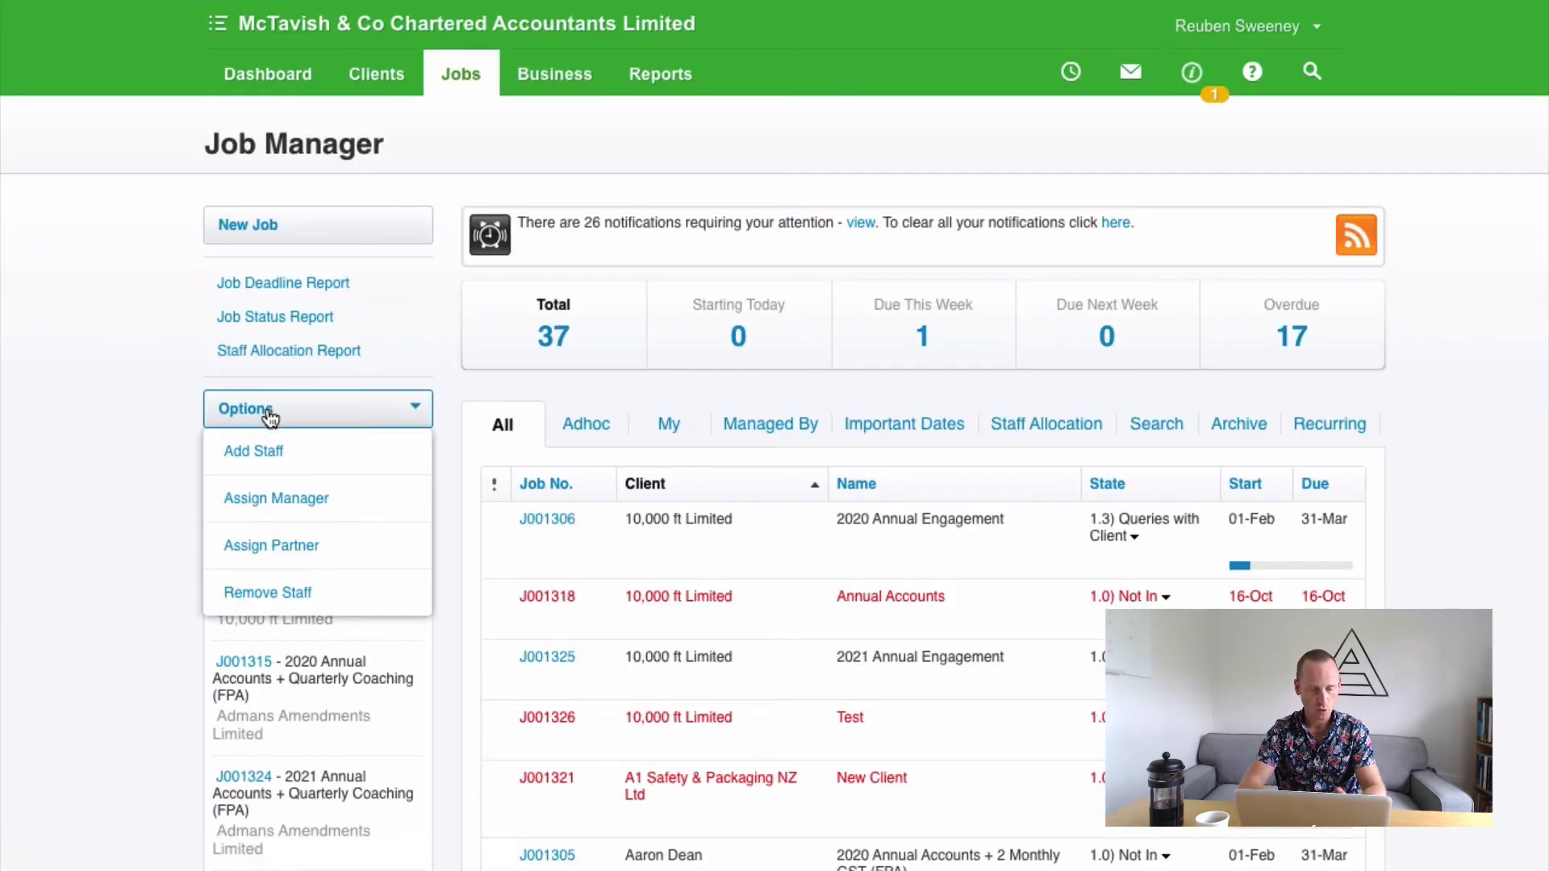
pyautogui.click(272, 472)
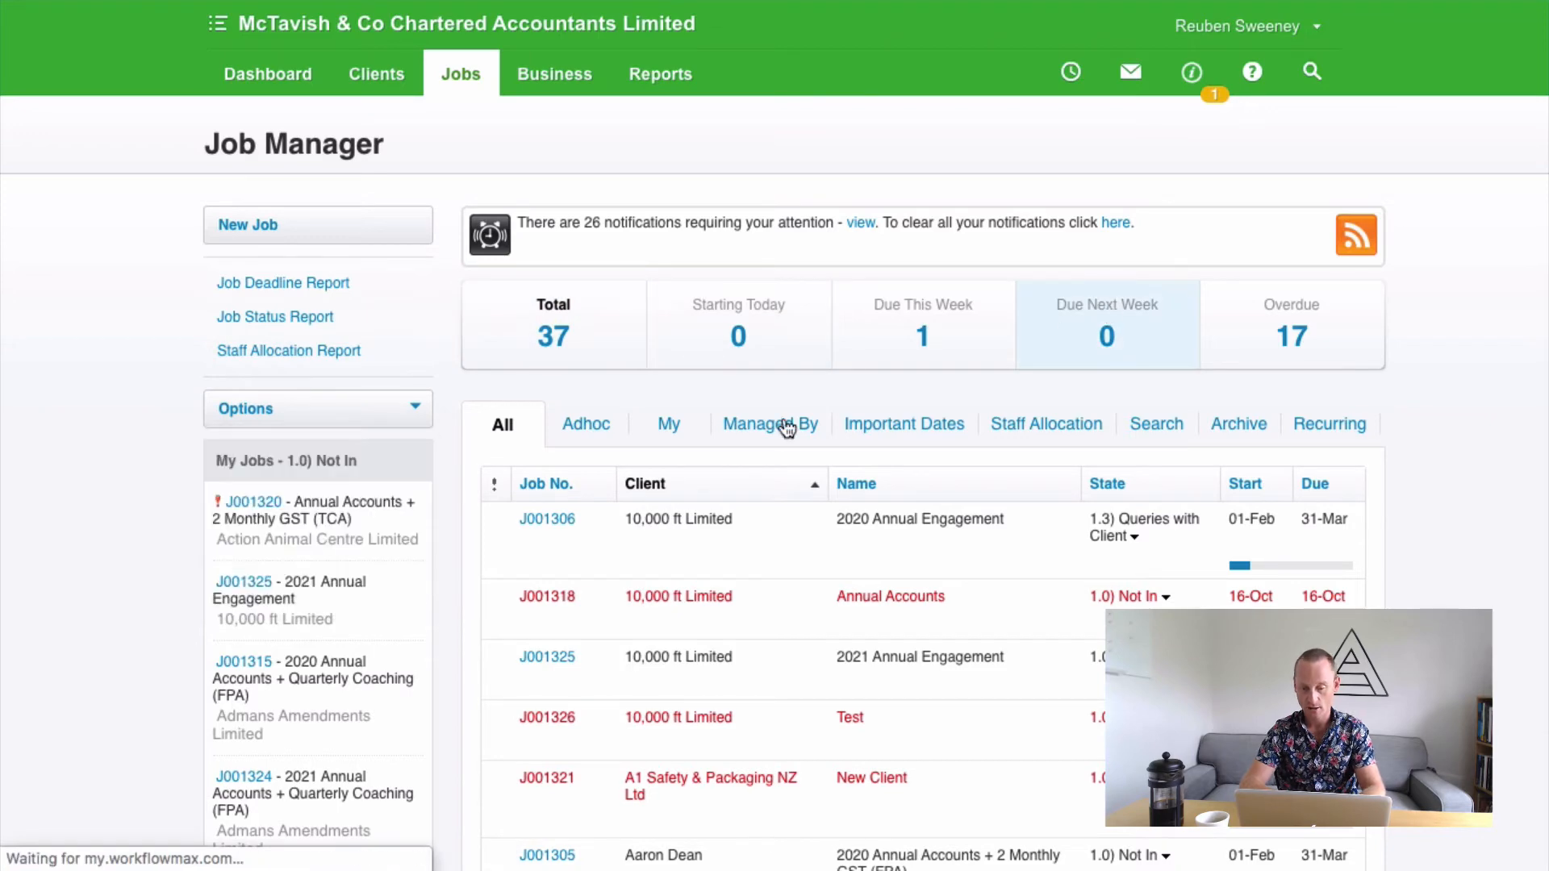
pyautogui.click(739, 361)
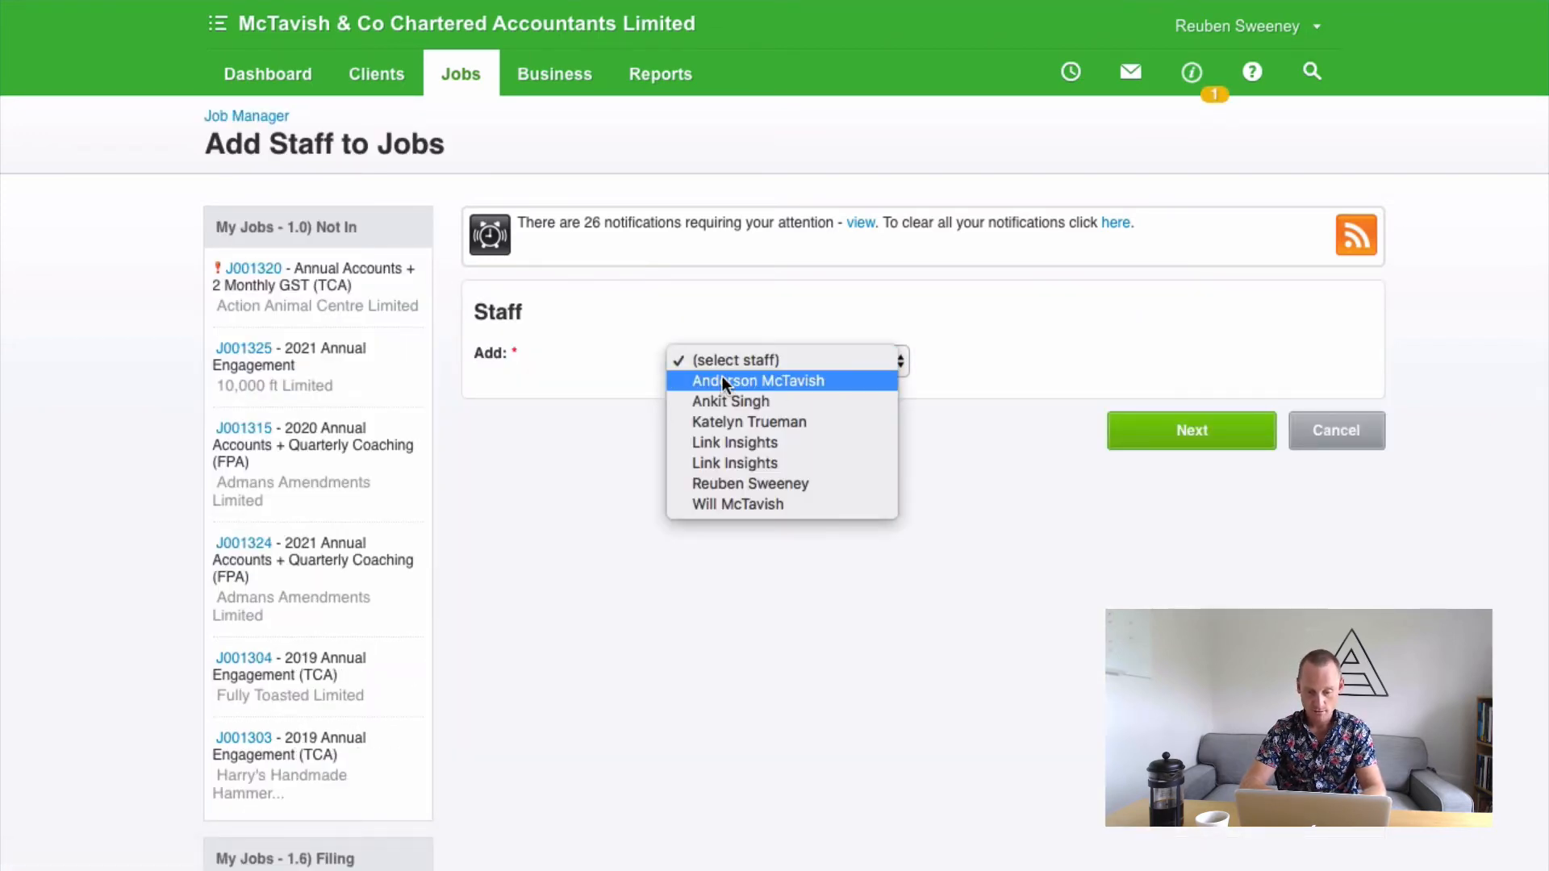
pyautogui.click(1192, 430)
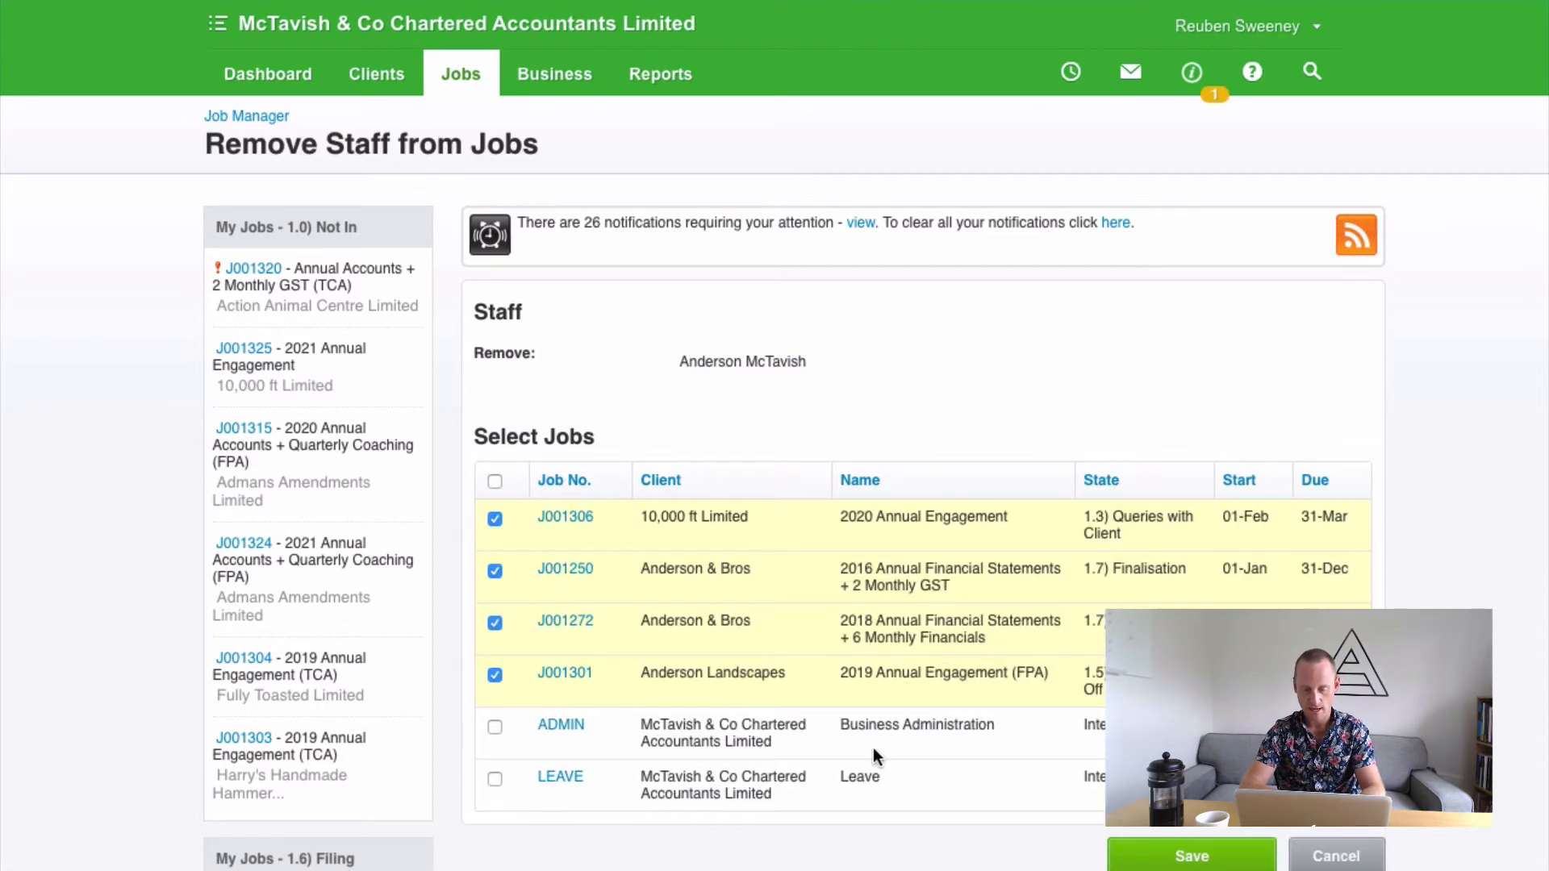
# - Save the bulk removal of the staff member from the four marked jobs
pyautogui.scroll(-4, 873, 747)
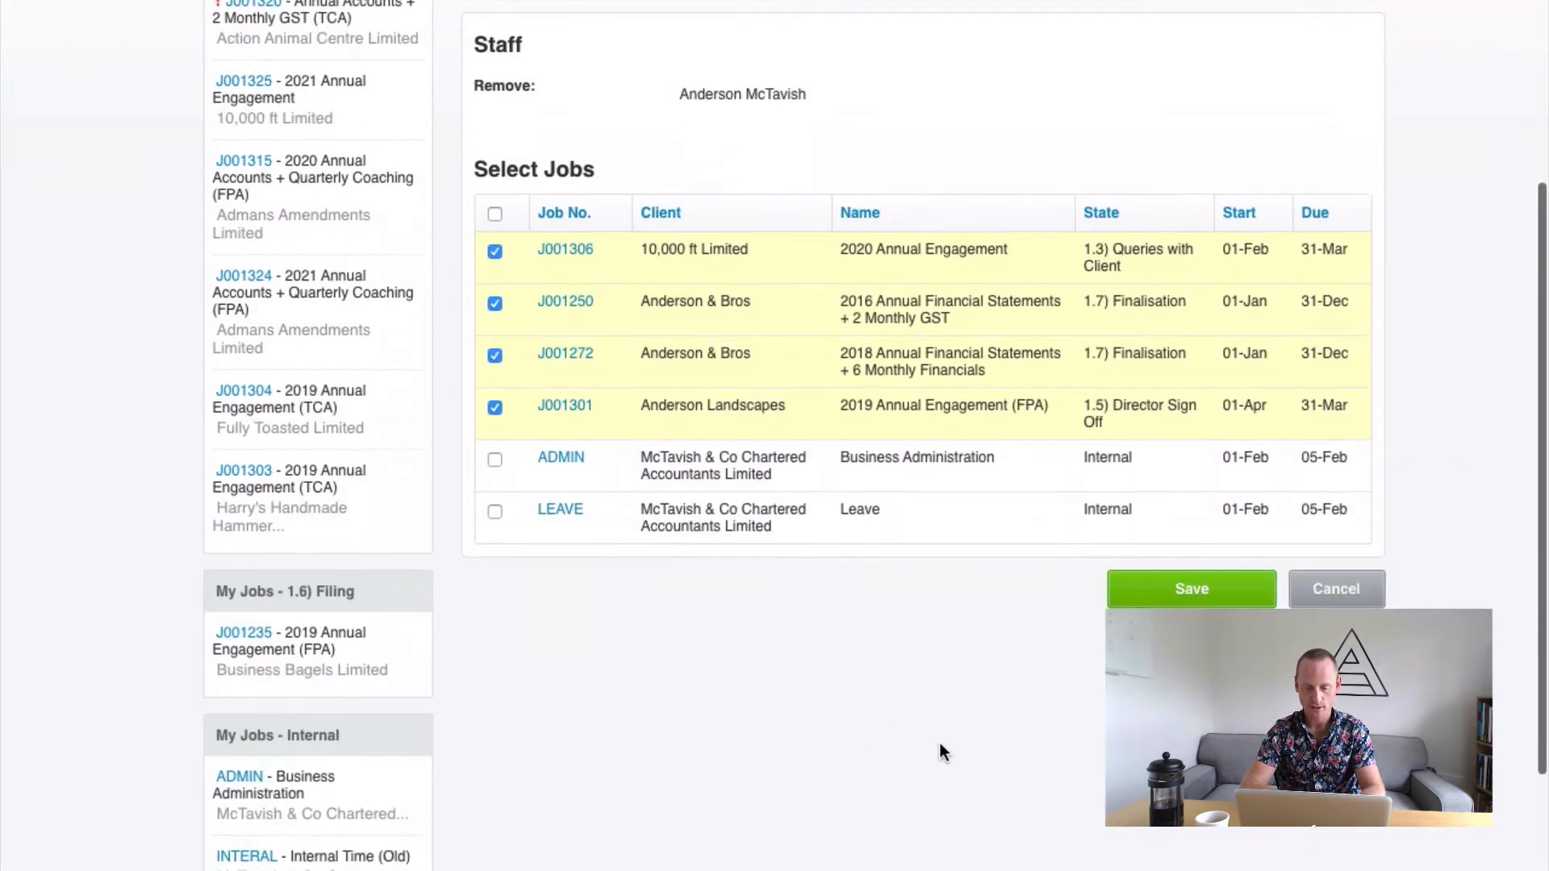
pyautogui.click(1192, 589)
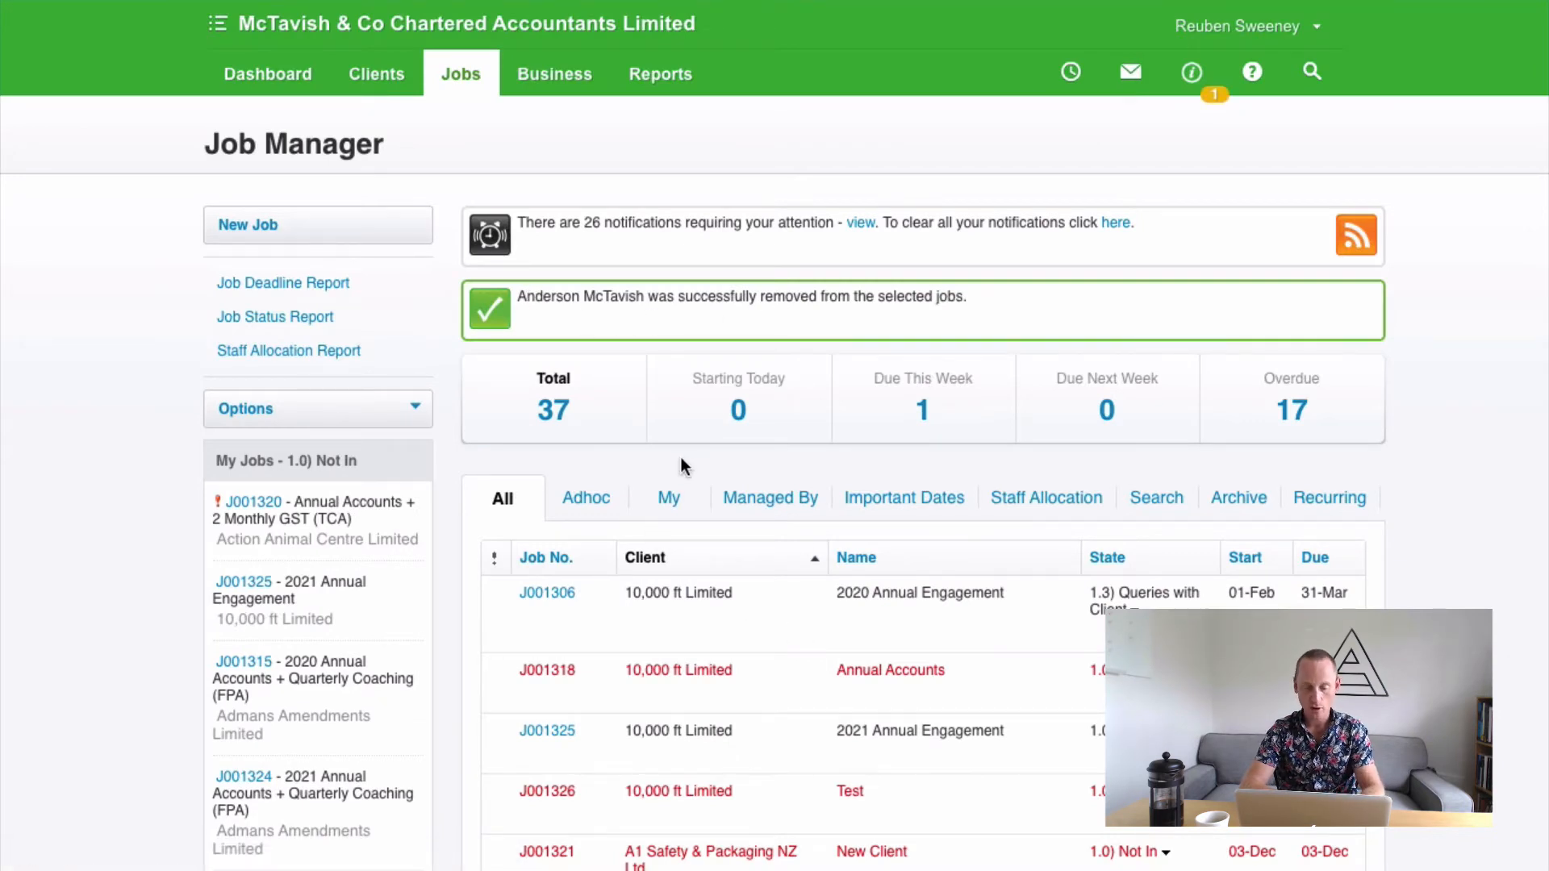
# - In the practice's staff settings, turn off Currently Working for the staff member removed from the jobs and save the record
pyautogui.moveTo(560, 71)
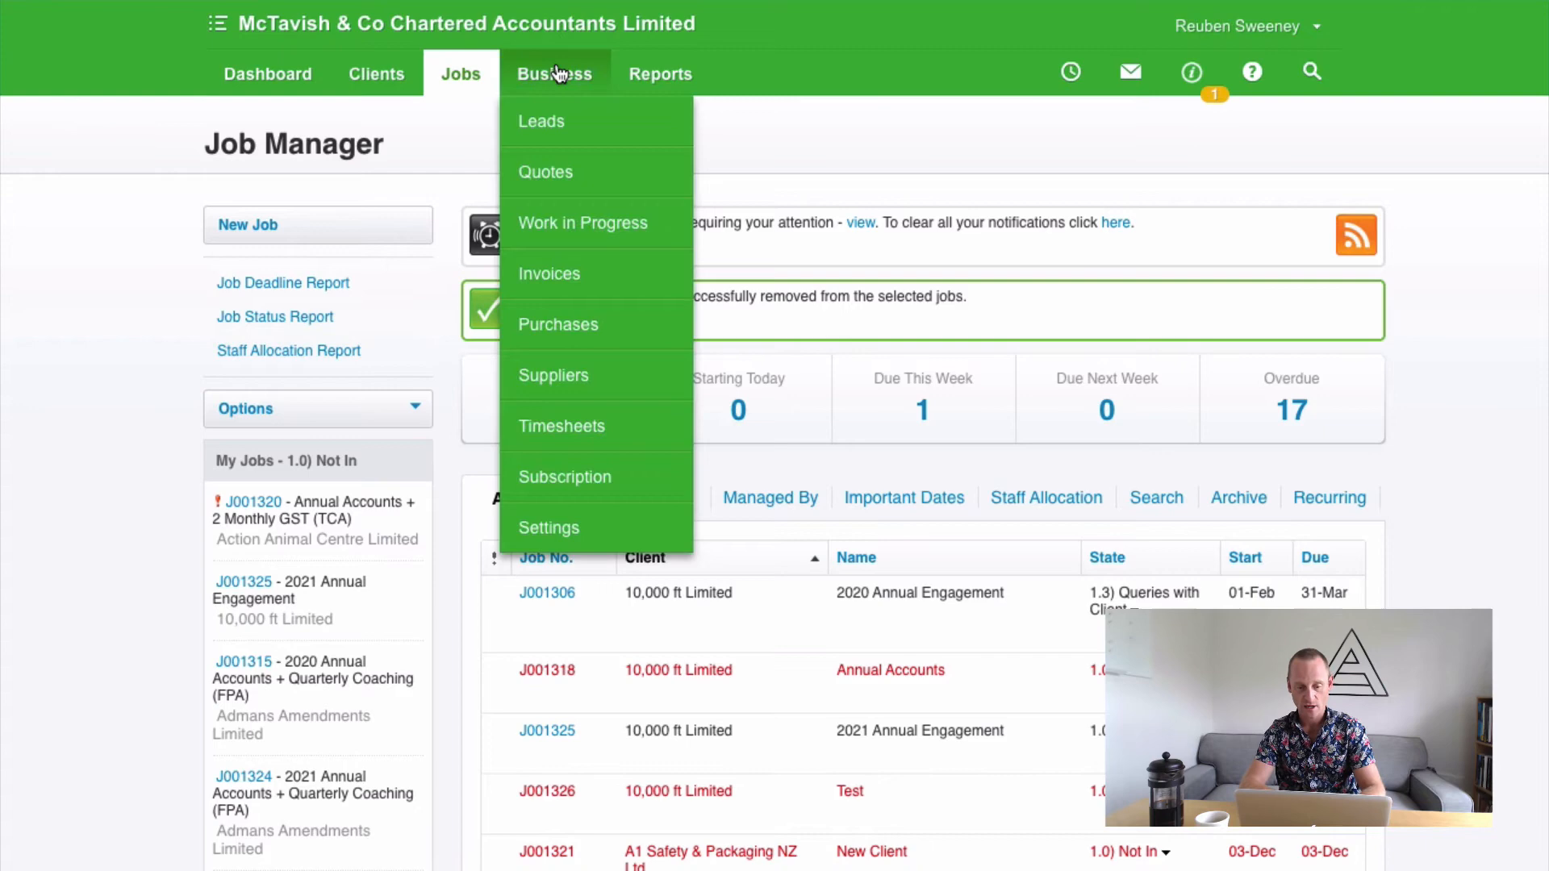
pyautogui.click(581, 534)
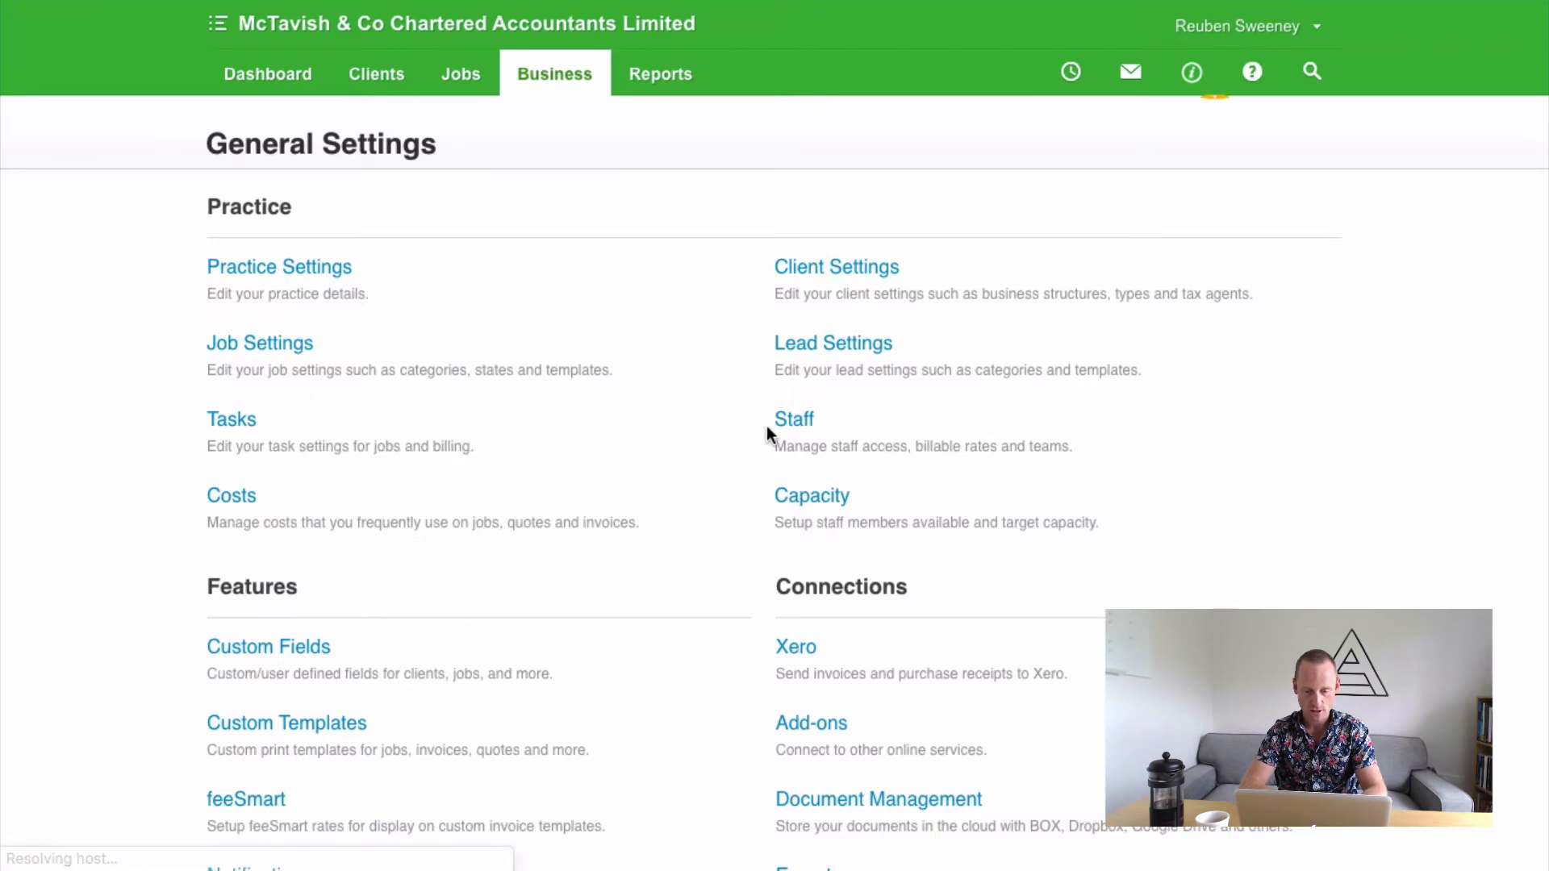
pyautogui.click(779, 426)
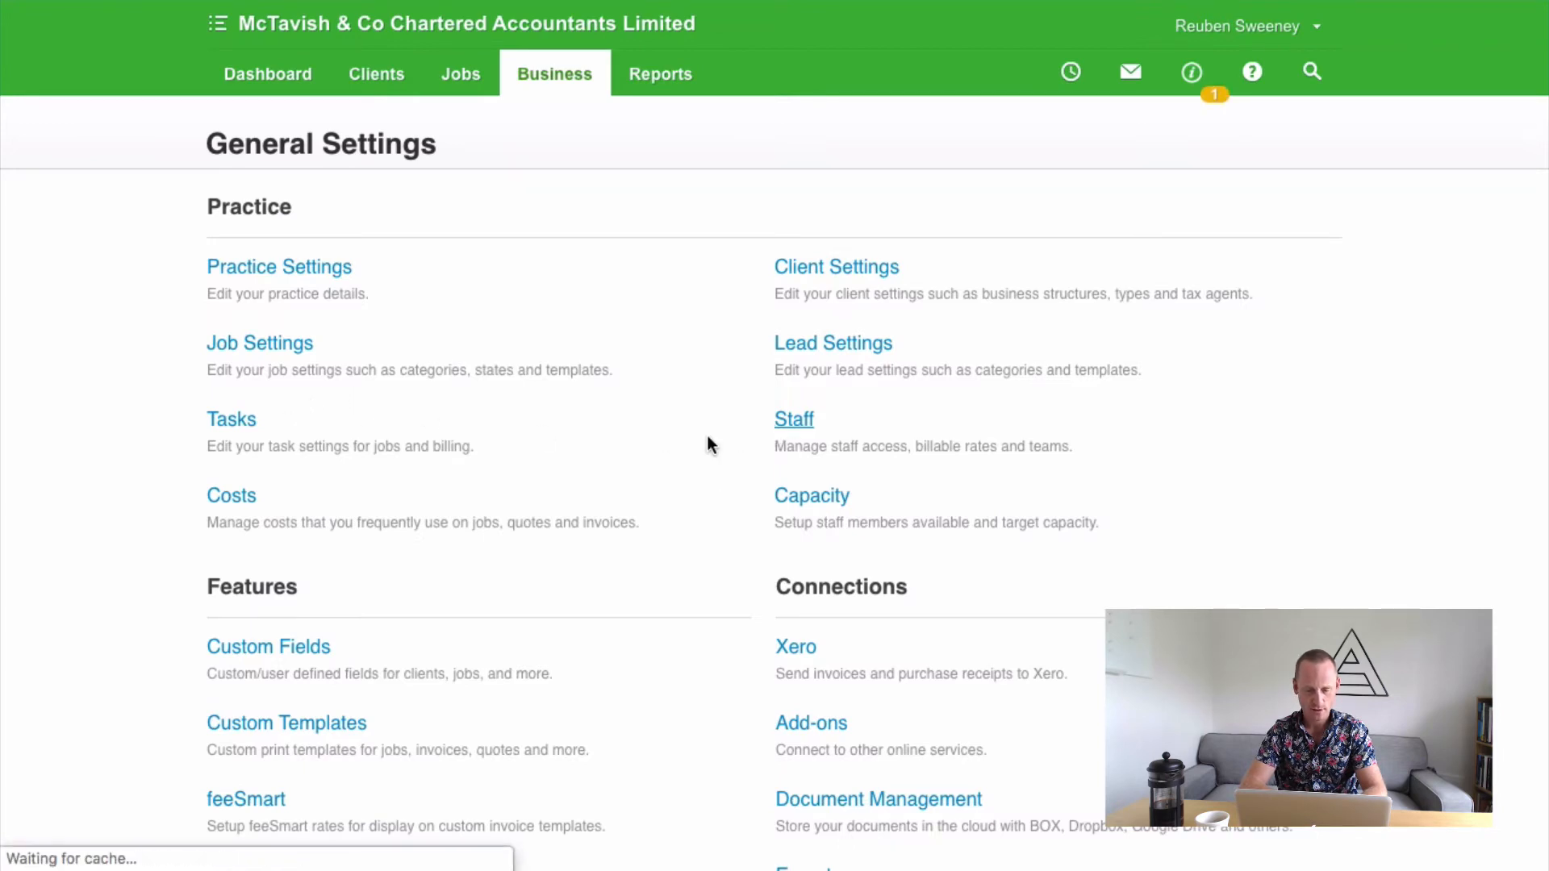
pyautogui.scroll(-2, 694, 440)
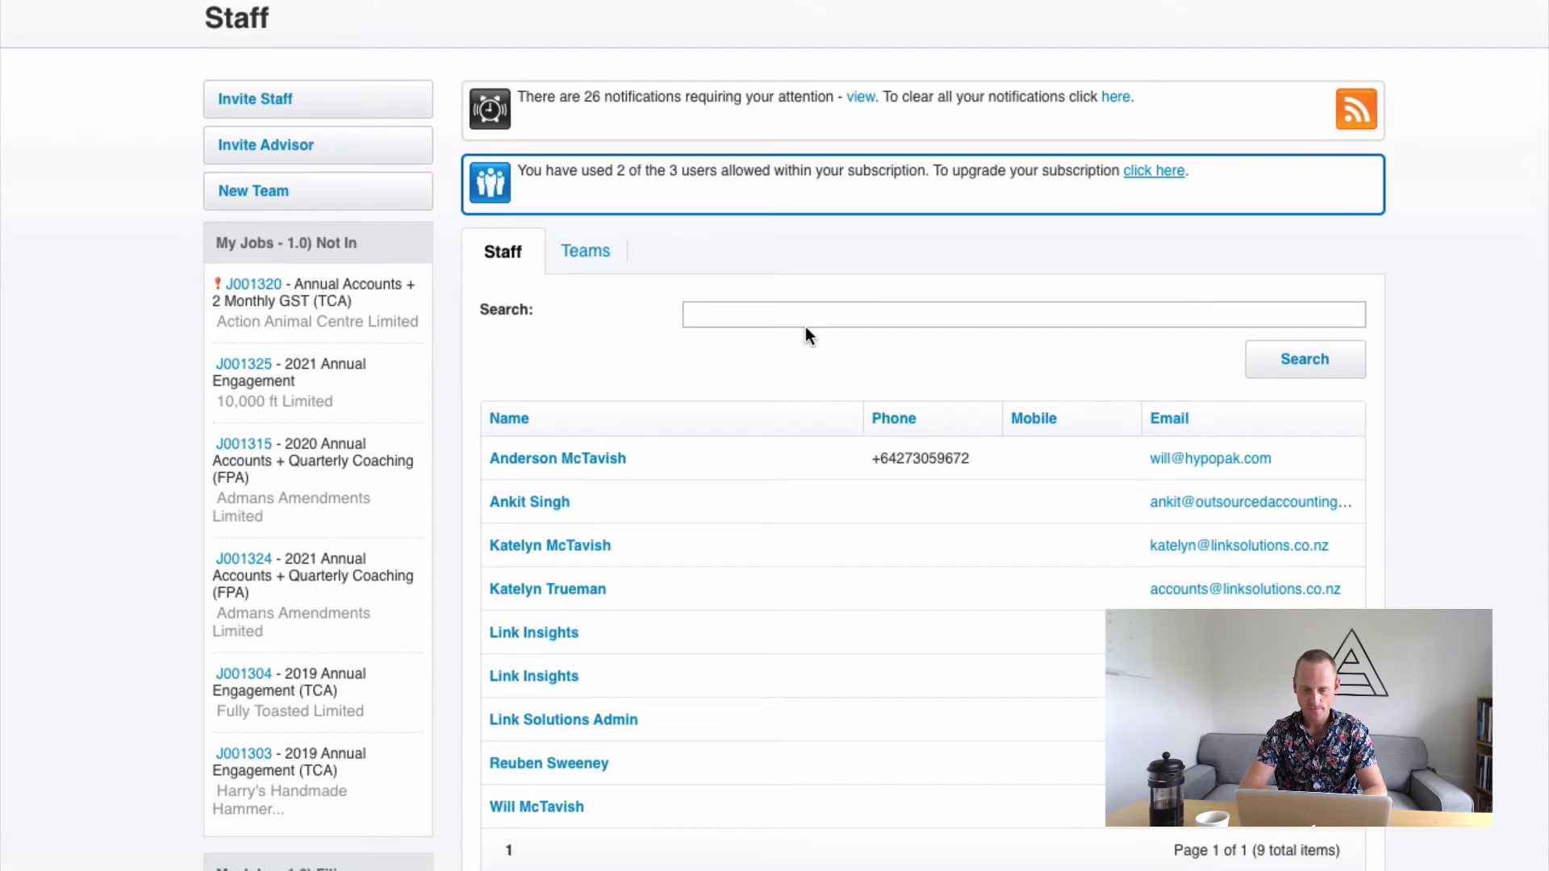
pyautogui.click(554, 458)
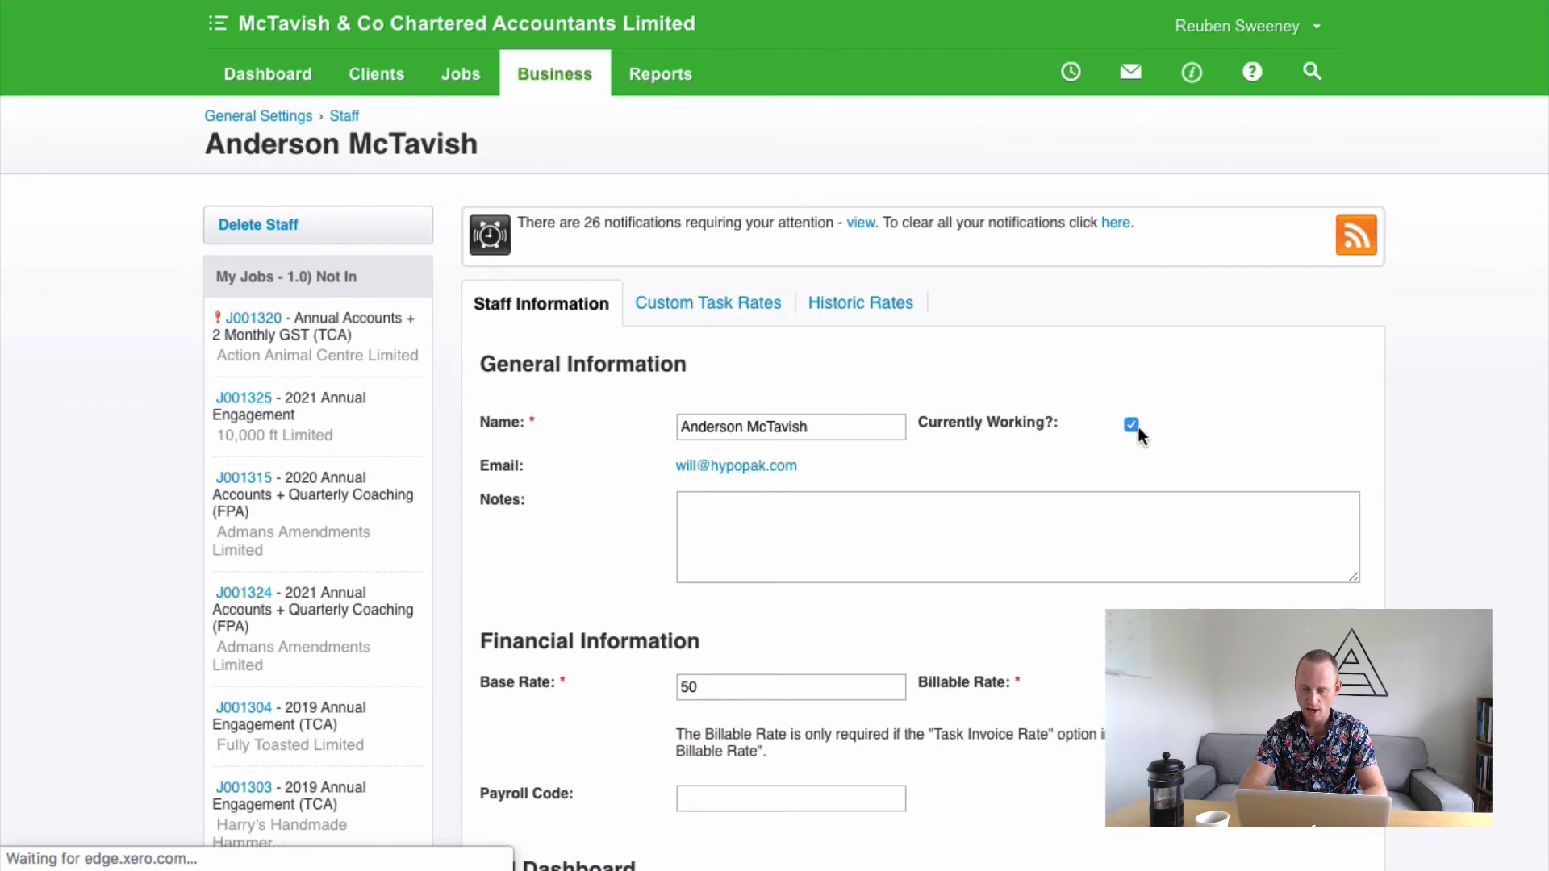
pyautogui.click(1132, 425)
pyautogui.scroll(-20, 1152, 468)
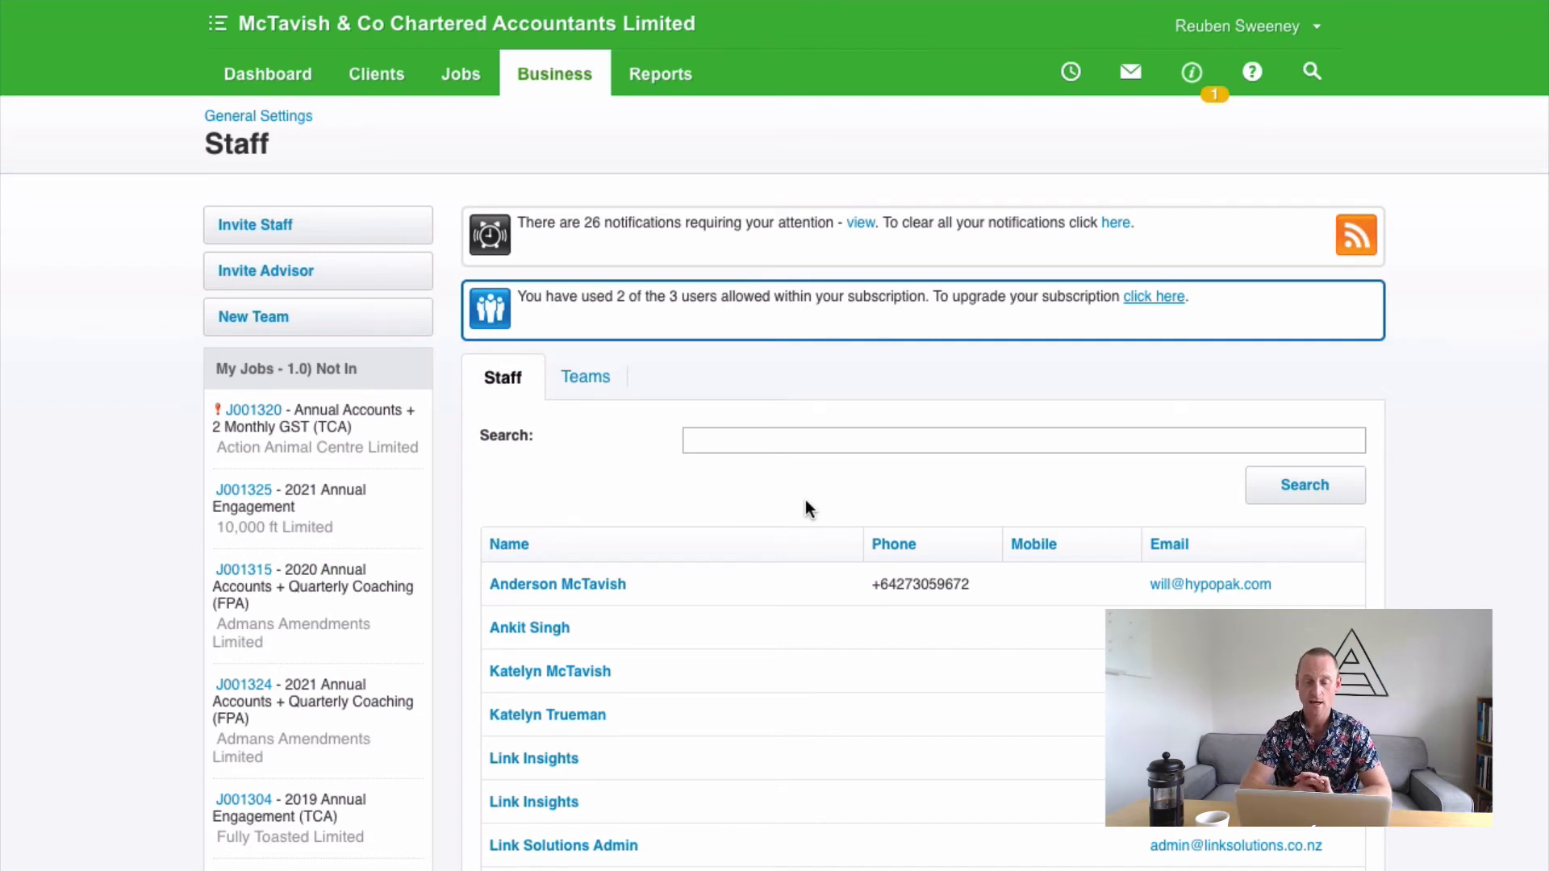
# - Reopen the same staff member's record, start deleting the staff member, and decline the deletion
pyautogui.click(577, 585)
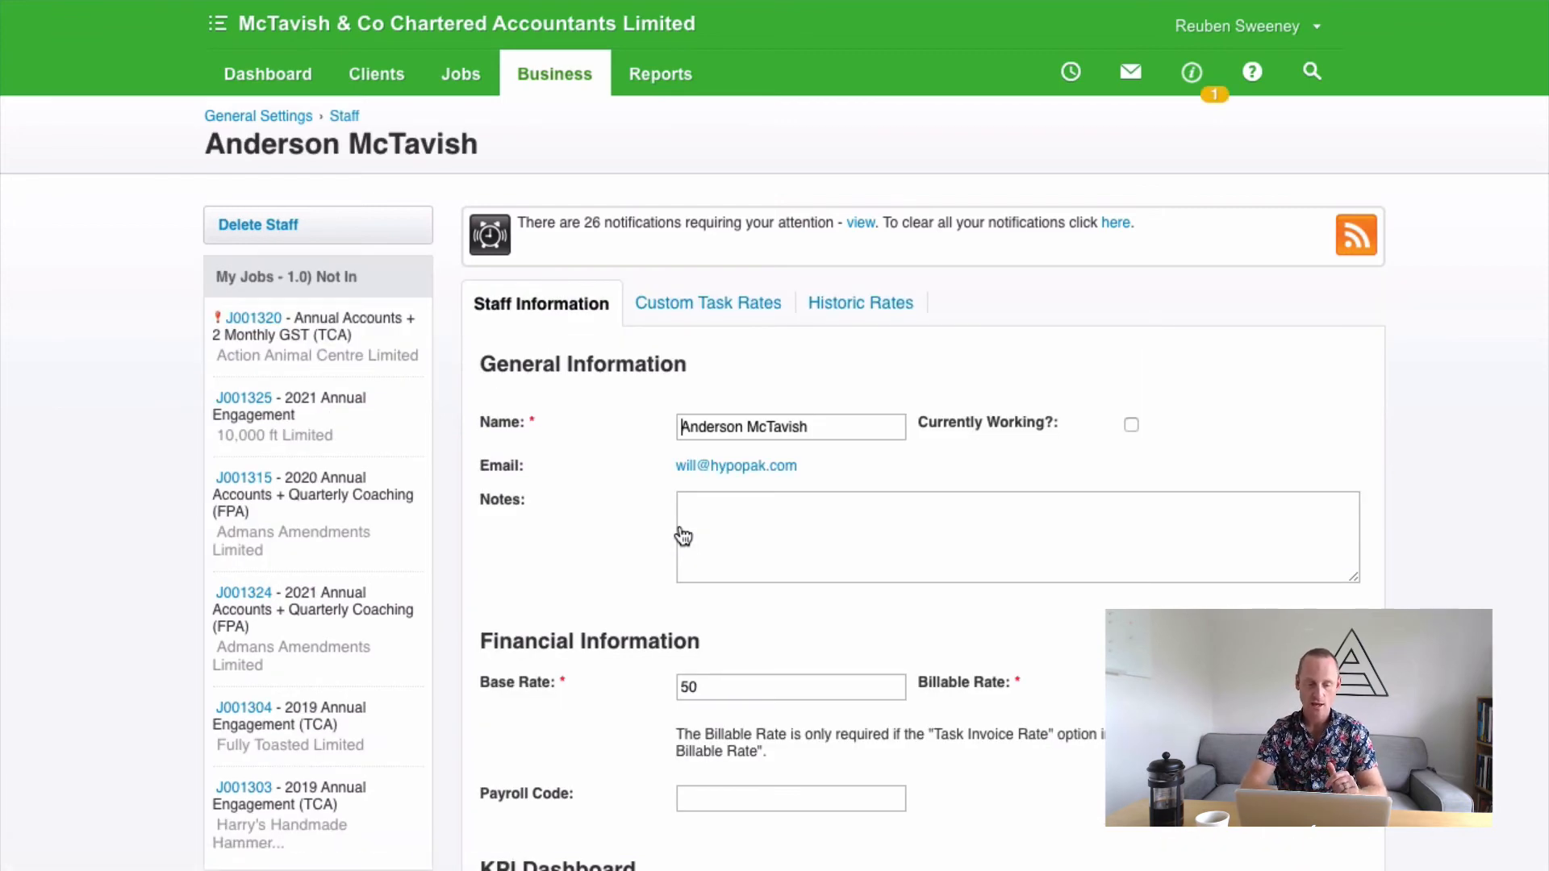
pyautogui.click(263, 226)
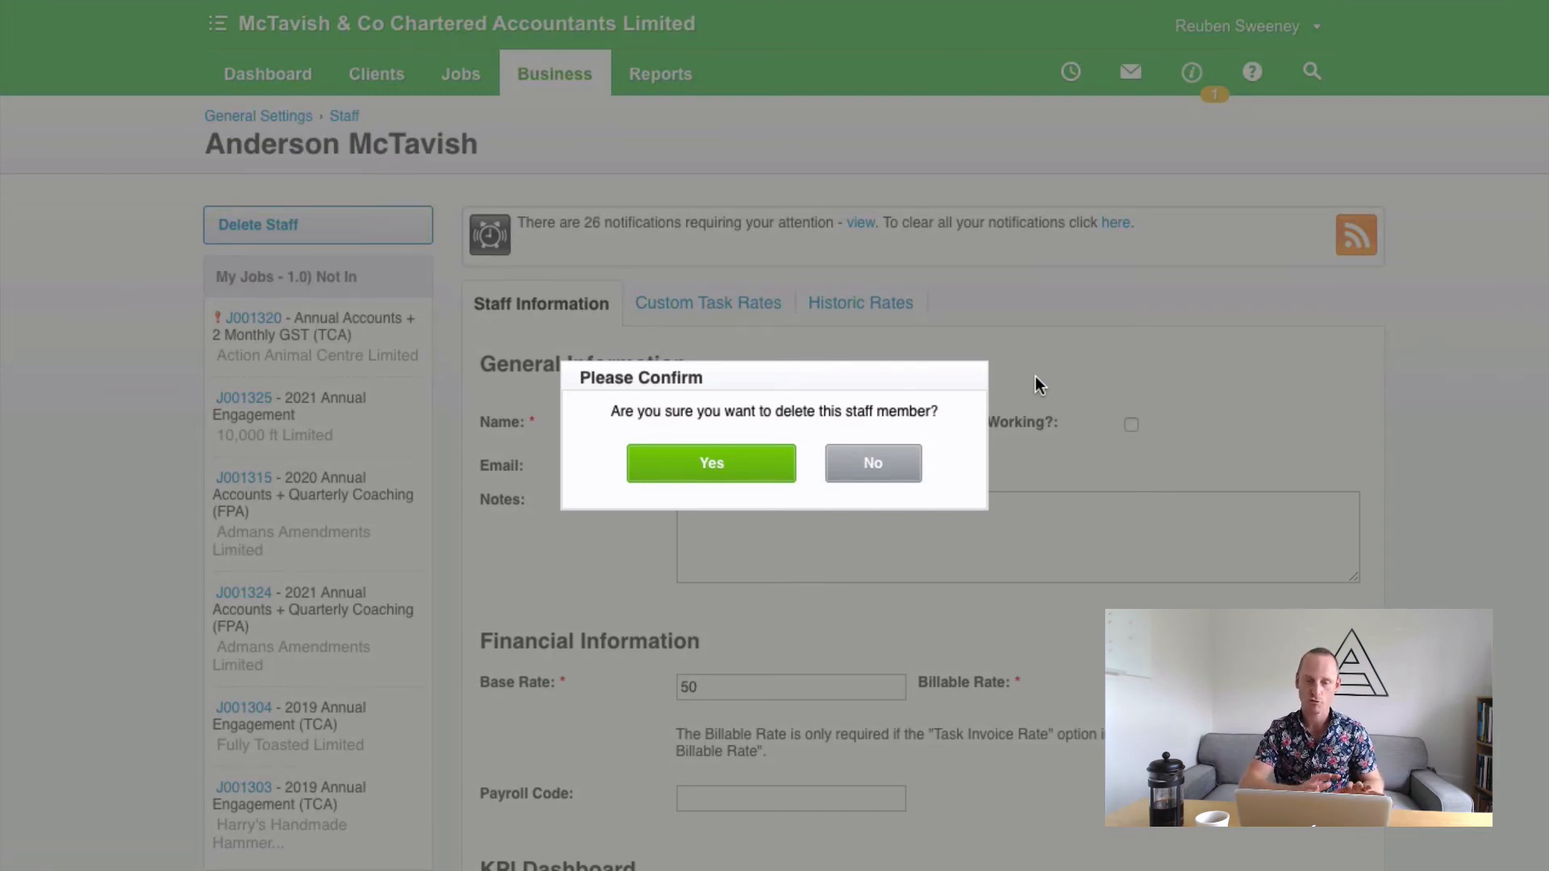
pyautogui.click(888, 470)
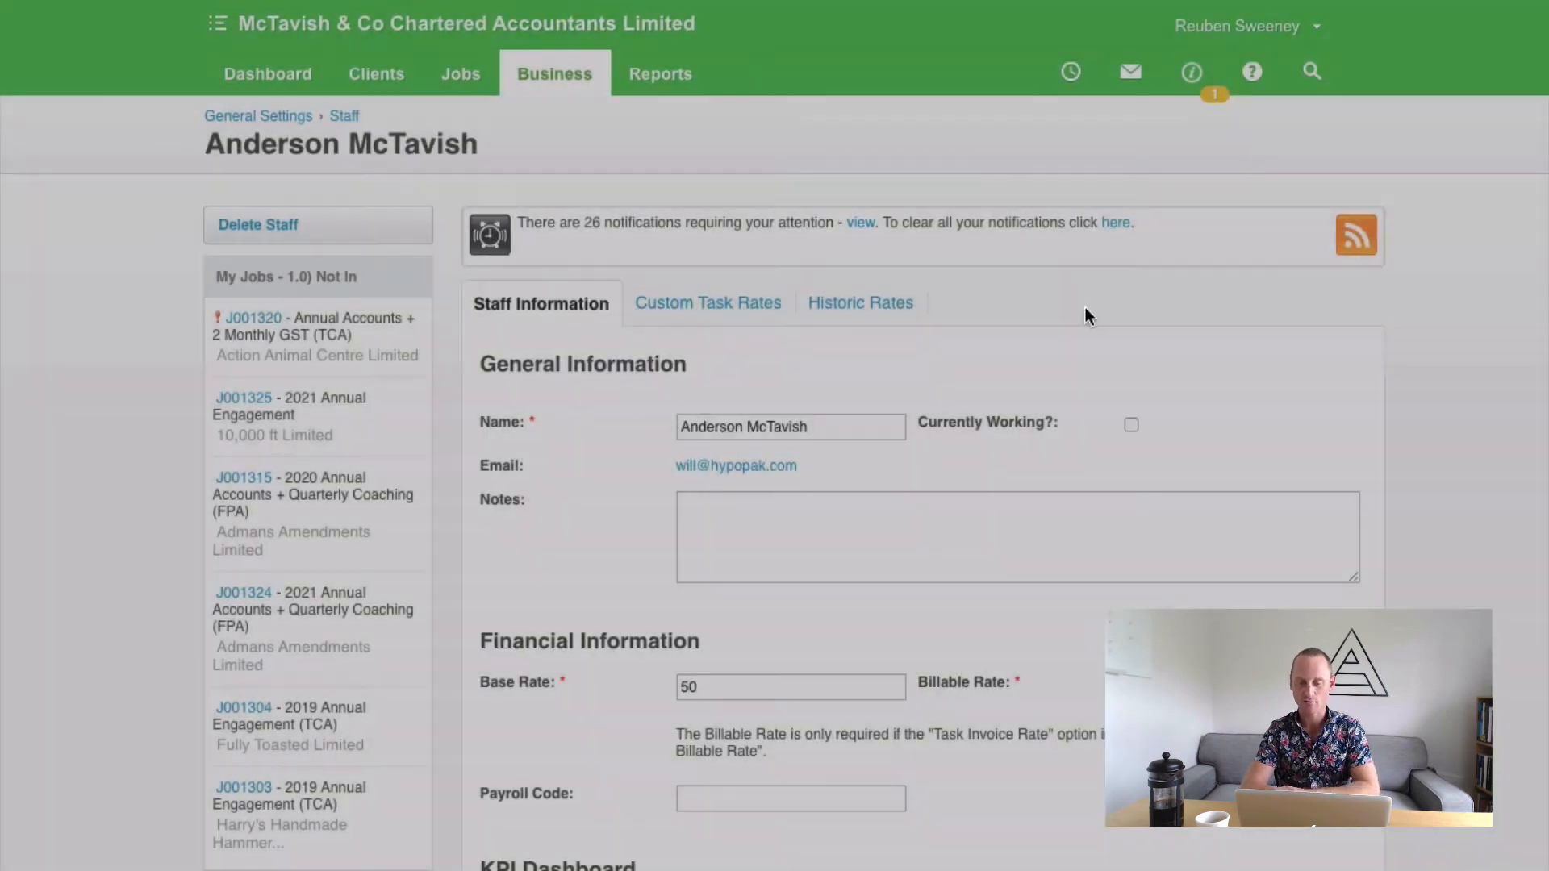